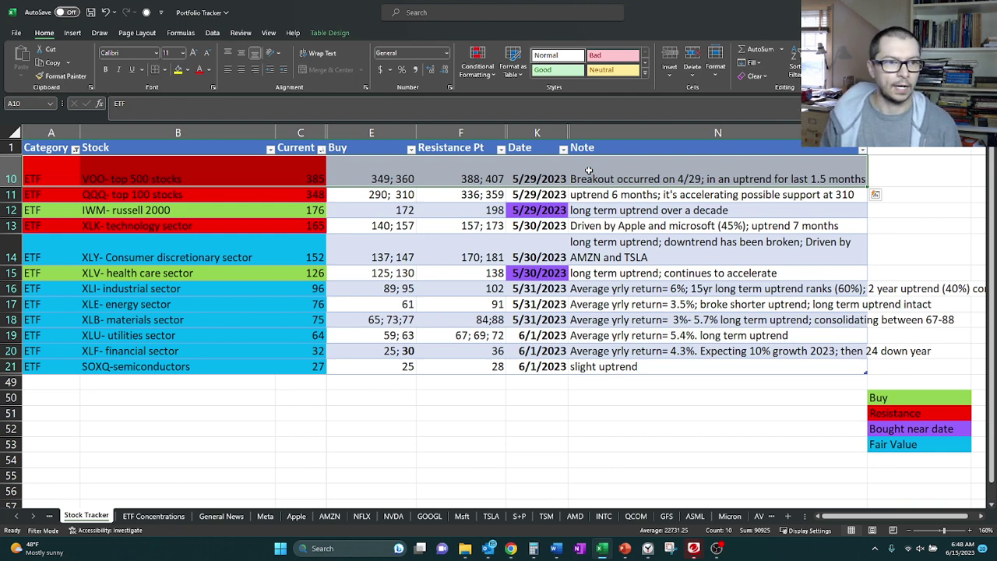
- Review the VOO top 500 stocks row in the Stock Tracker, including its buy points, resistance points, date and note
key(Escape)
click(208, 177)
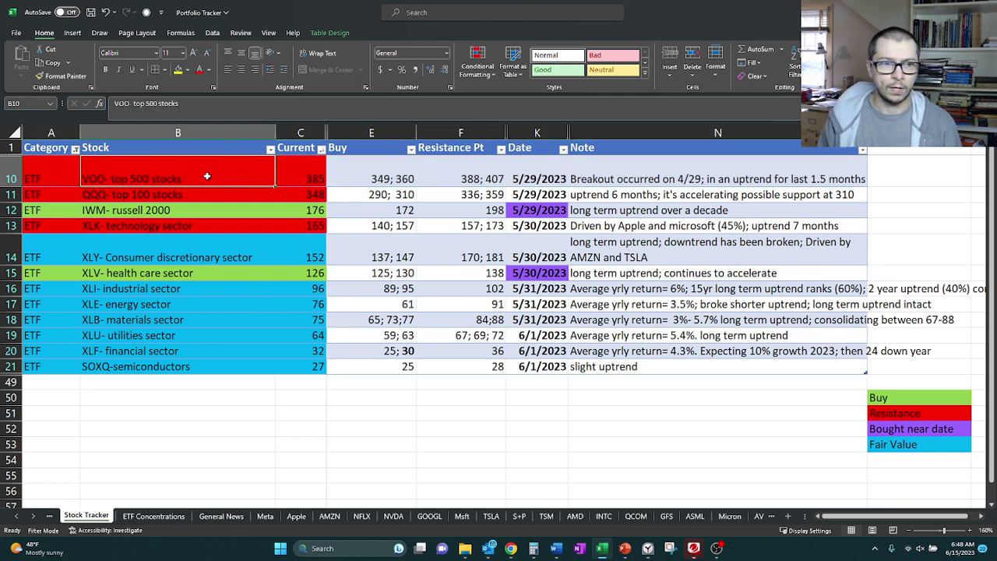
drag(61, 173, 595, 179)
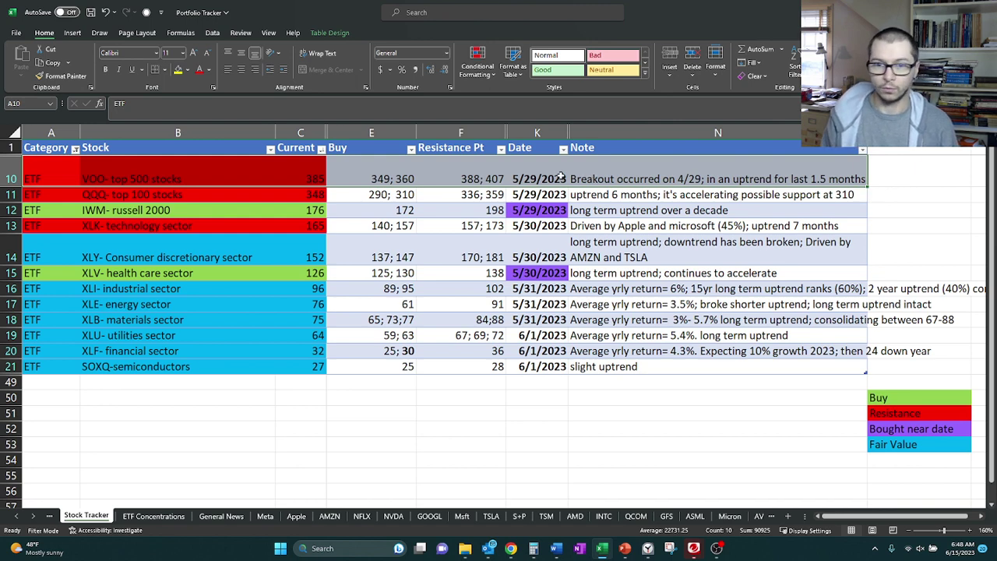
click(535, 172)
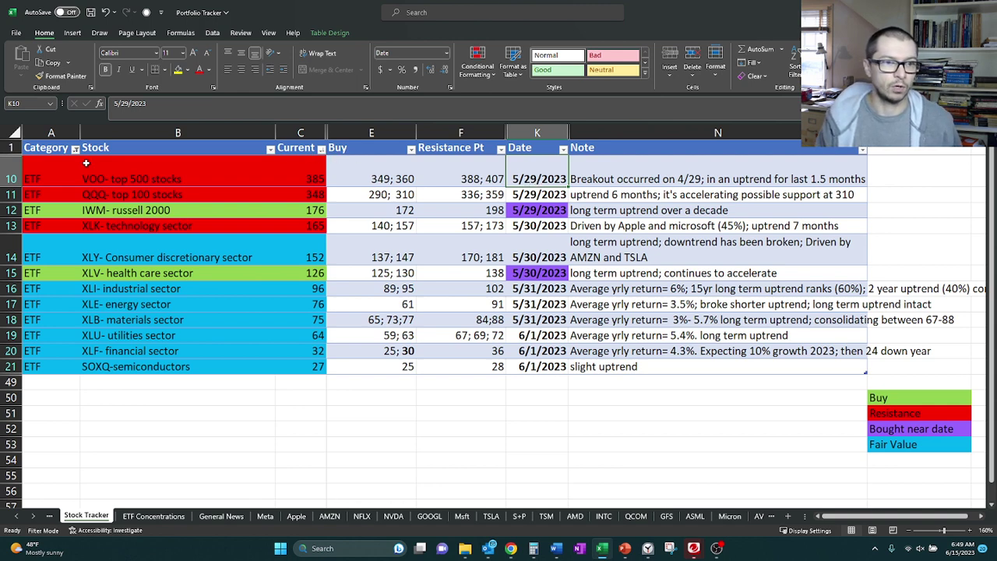
drag(40, 176, 592, 181)
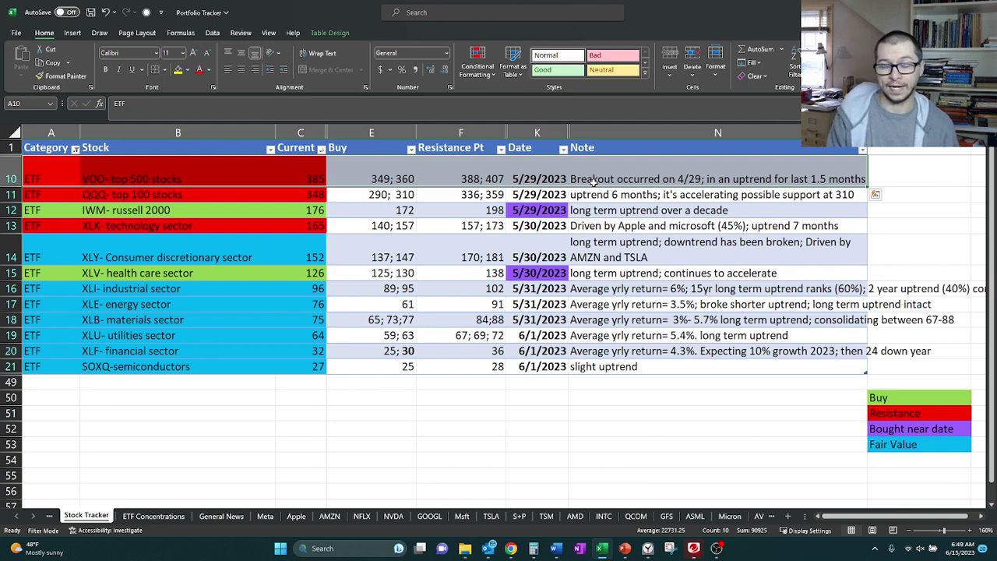
click(501, 173)
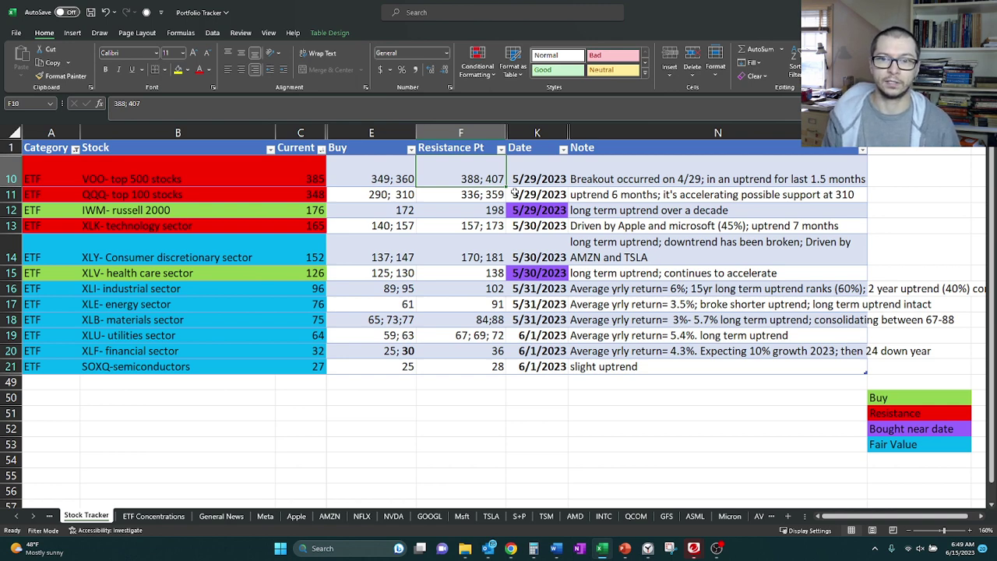
click(635, 176)
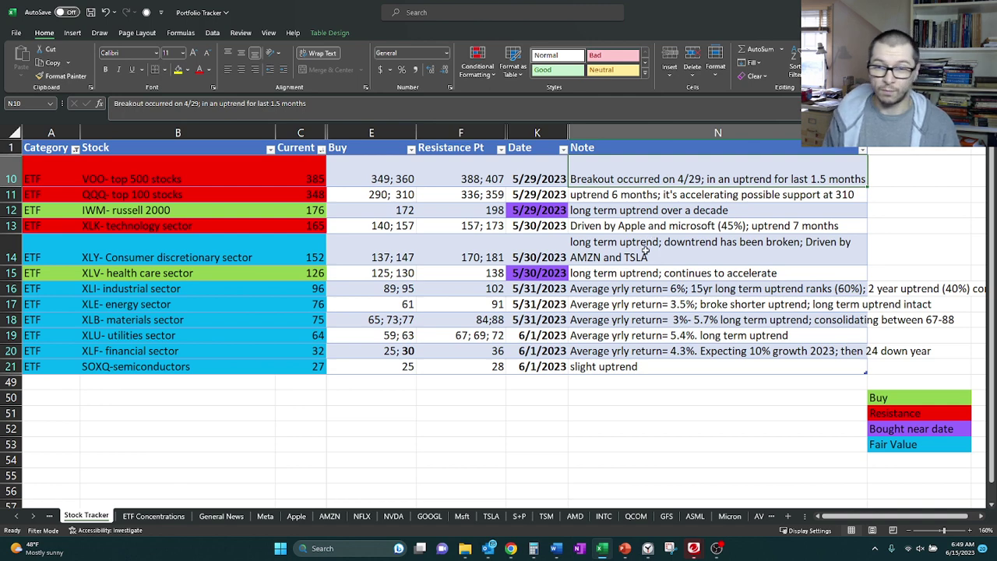
- Compare VOO's top holdings for 4/29/2023 and 6/12/2023 on the ETF Concentrations sheet, focusing on the Tesla and UnitedHealth Group rows
click(139, 517)
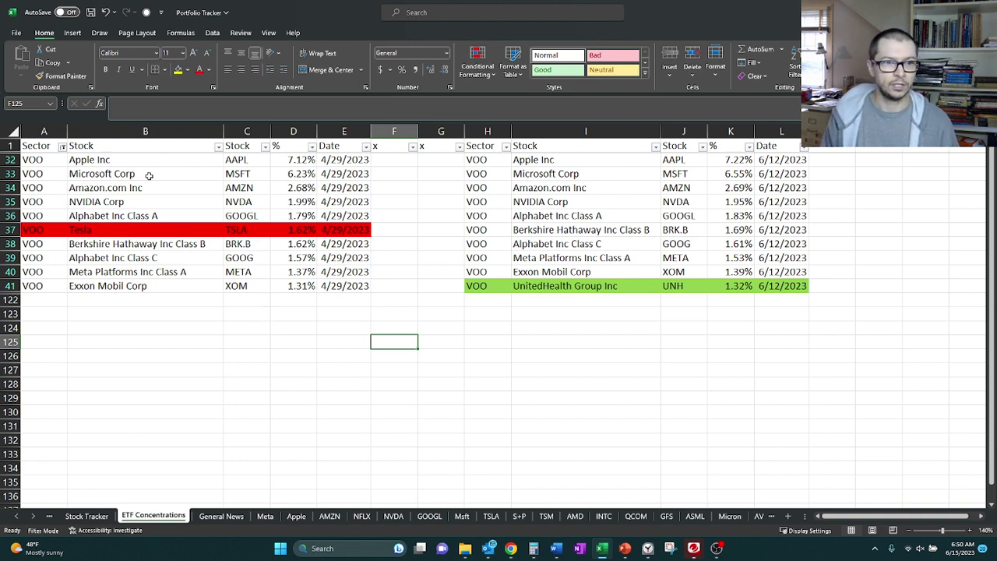
drag(78, 171, 609, 269)
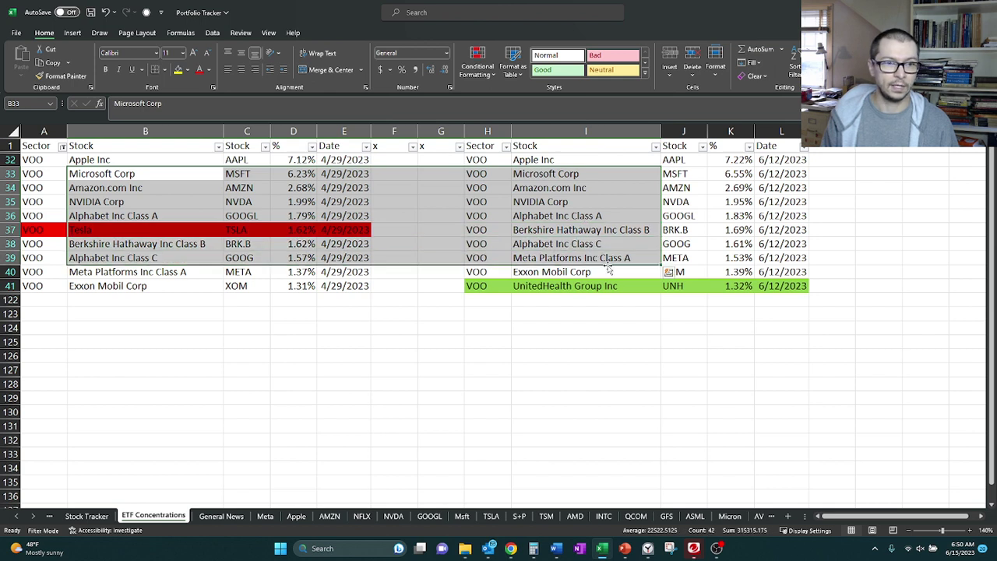
click(219, 228)
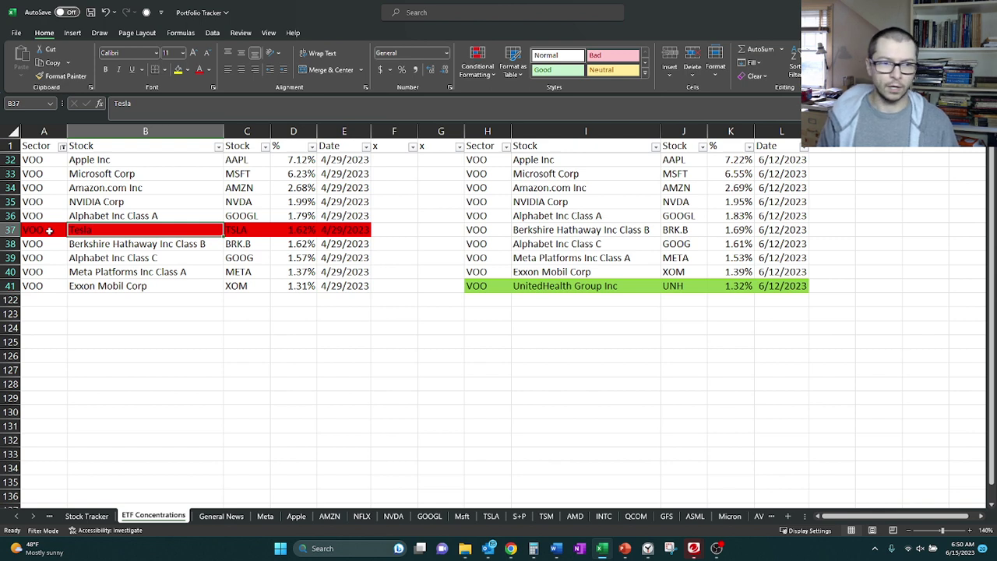
drag(49, 229, 356, 232)
click(341, 264)
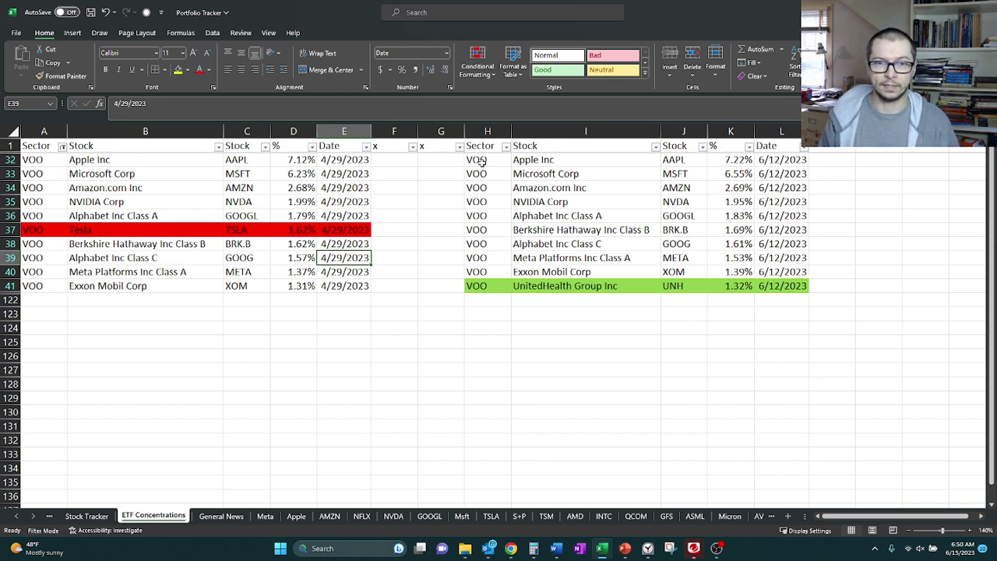
mouse_move(483, 164)
mouse_down()
mouse_move(678, 214)
mouse_move(738, 276)
mouse_move(762, 280)
mouse_up()
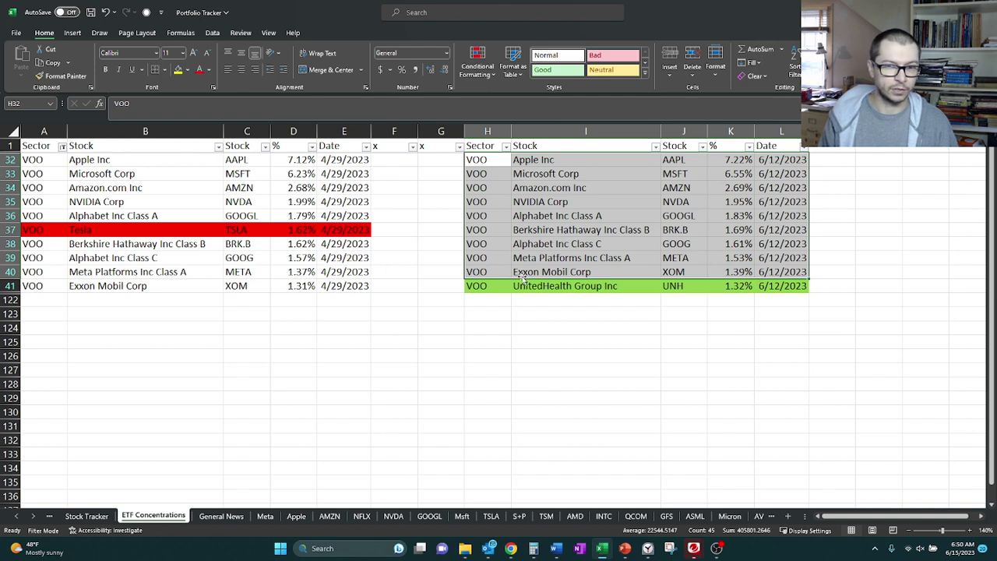
drag(499, 285, 796, 293)
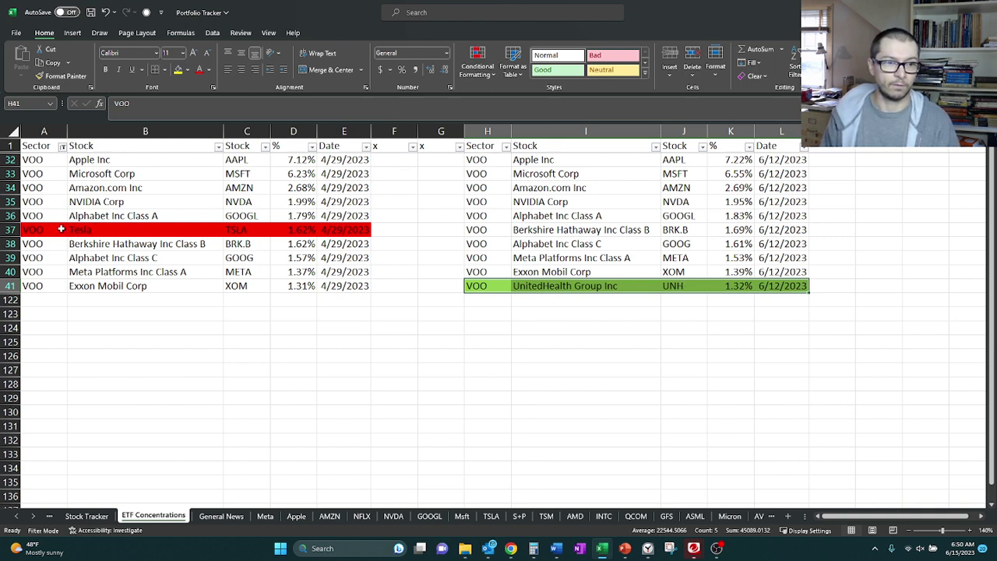
drag(48, 230, 325, 230)
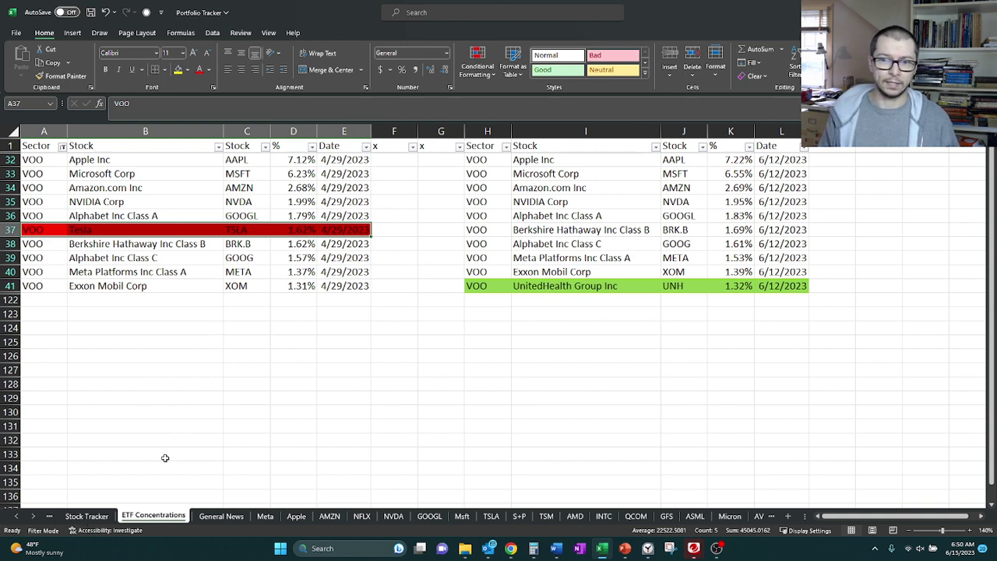
drag(300, 285, 299, 243)
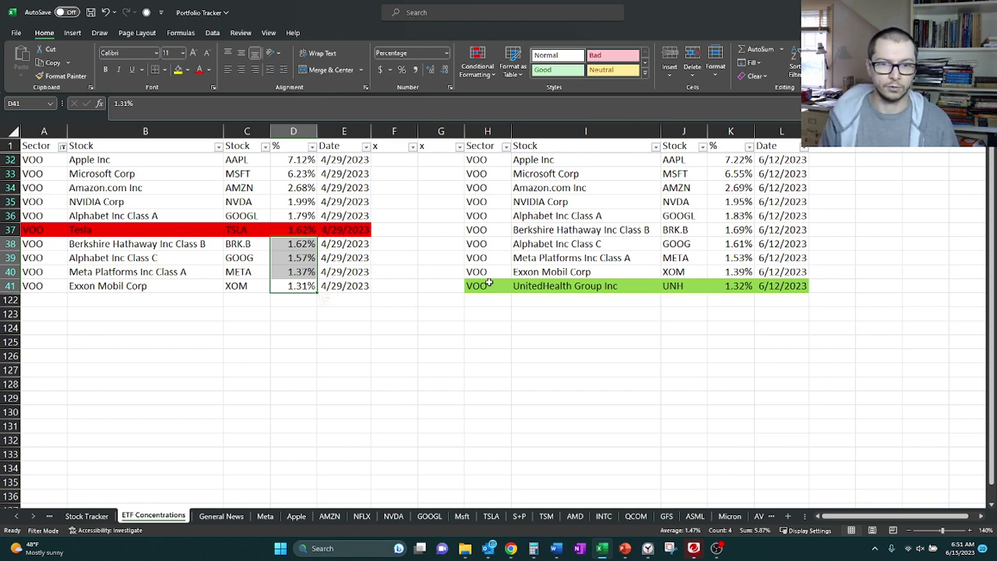
- Return to the Stock Tracker sheet, then switch to Webull and examine VOO's recent weekly candles against the purple channel and resistance lines
click(84, 516)
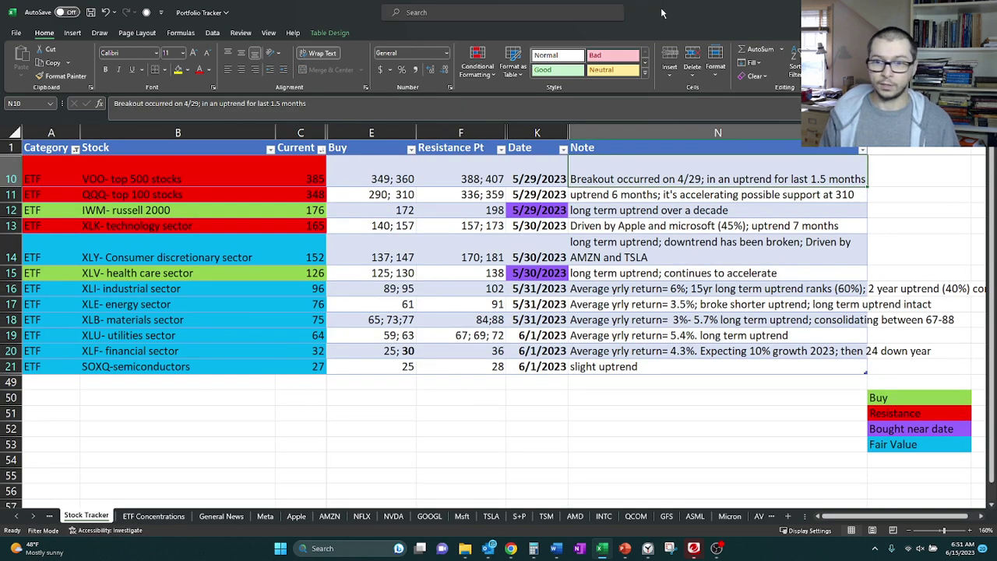
key(alt+Tab)
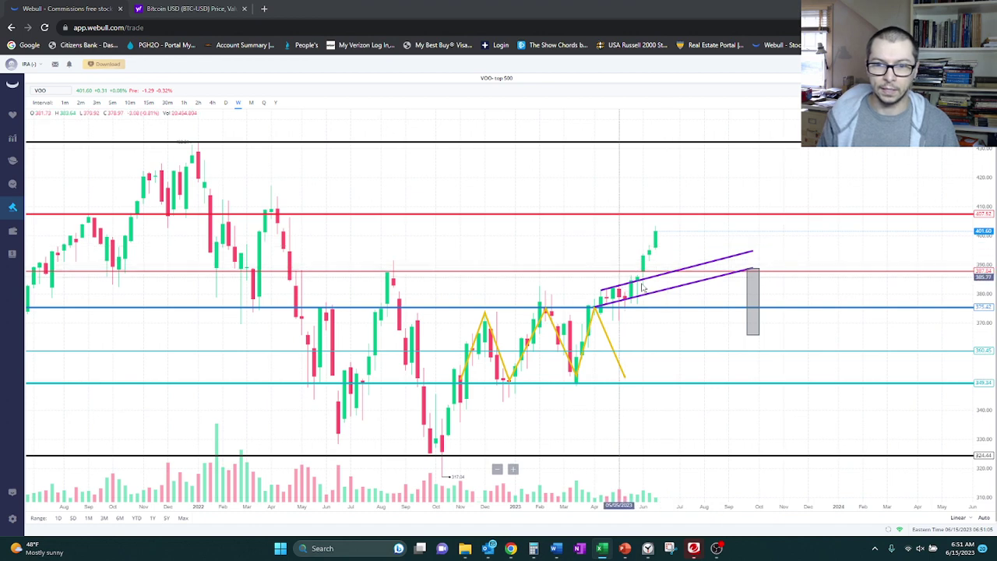
scroll(640, 248, up, 3)
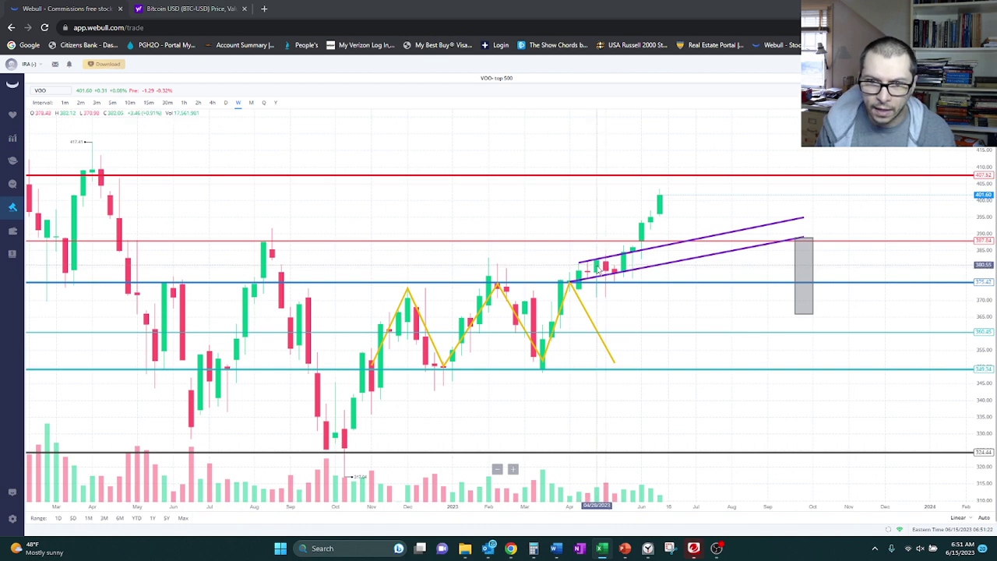
scroll(598, 269, up, 3)
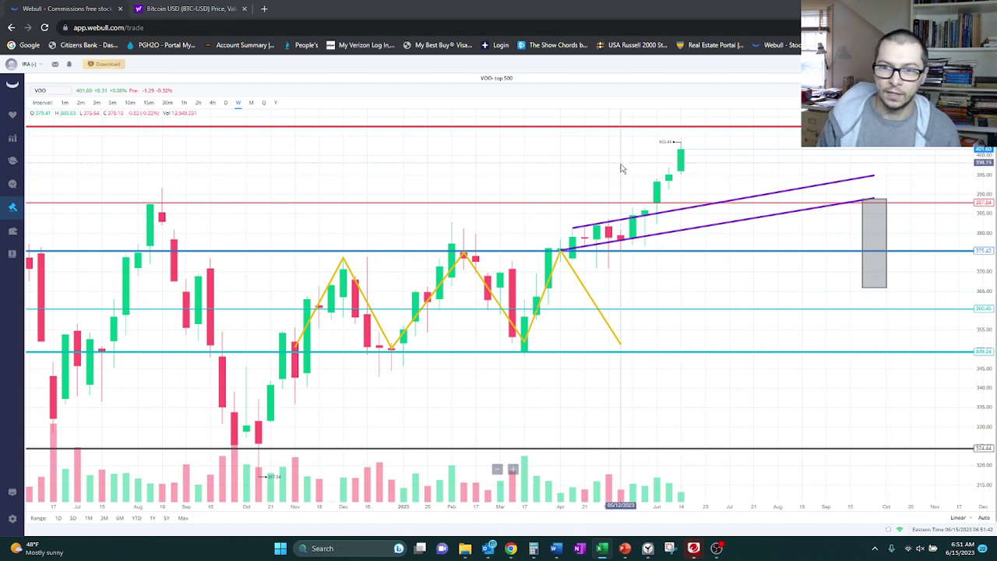
scroll(678, 189, up, 2)
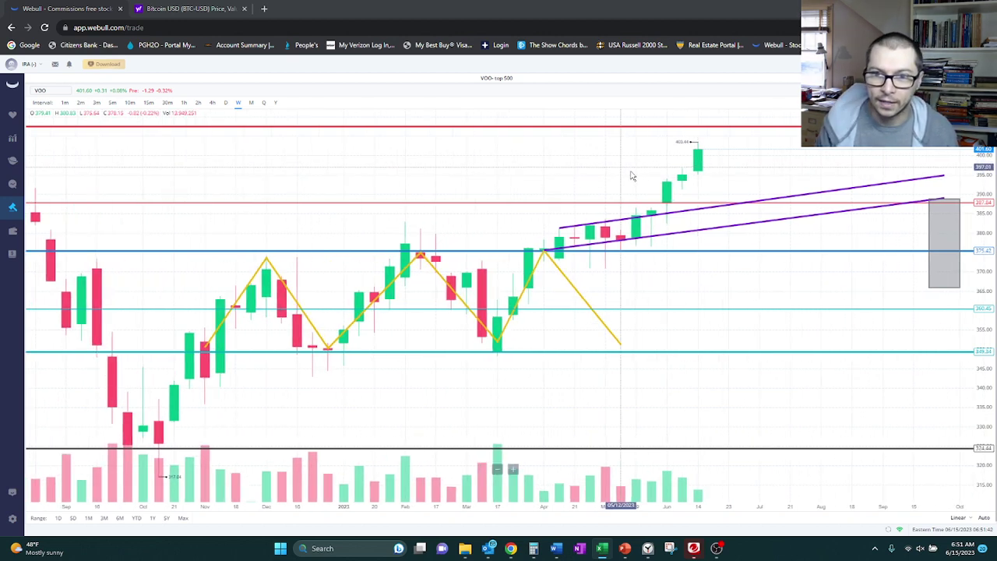
click(669, 213)
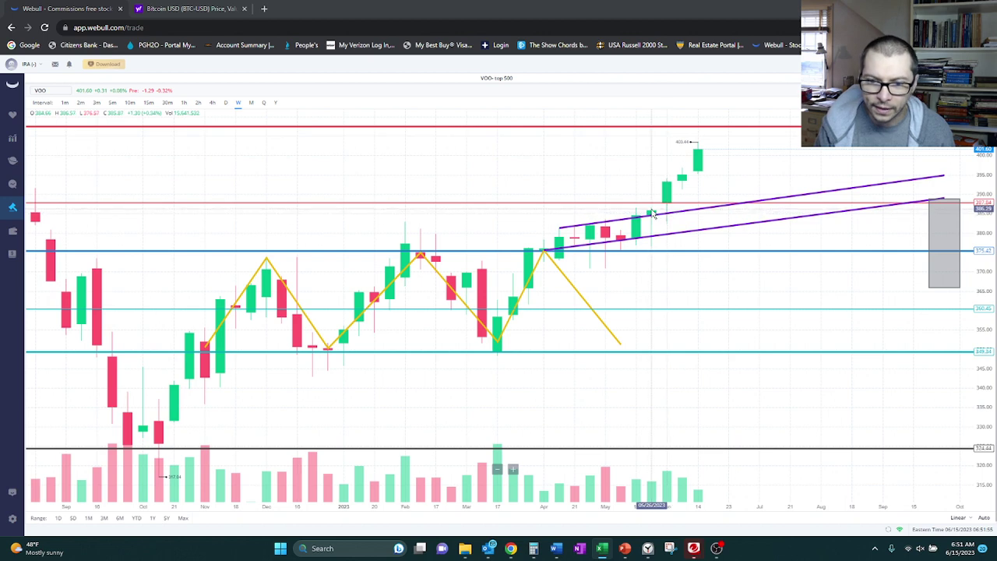
click(666, 214)
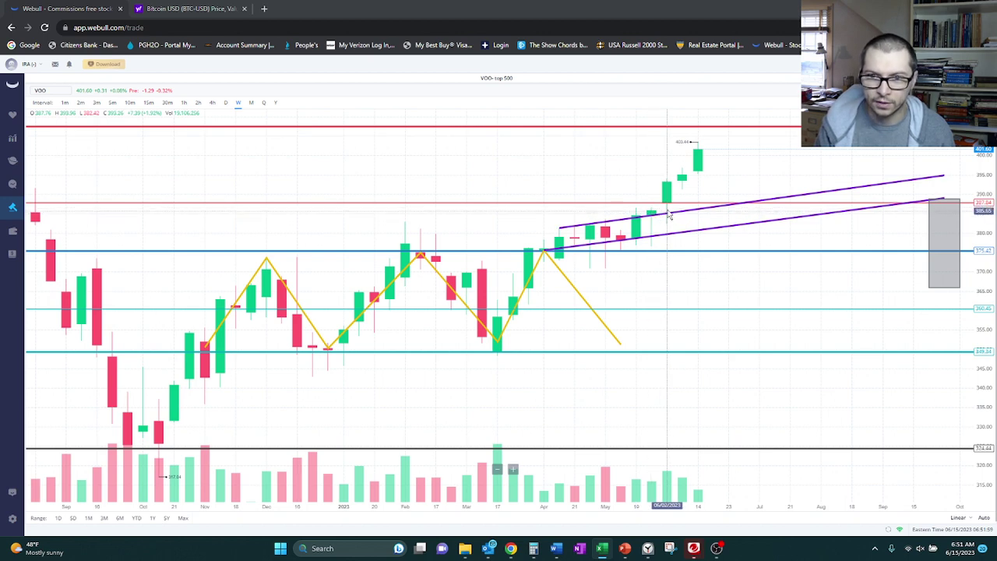
scroll(668, 219, up, 4)
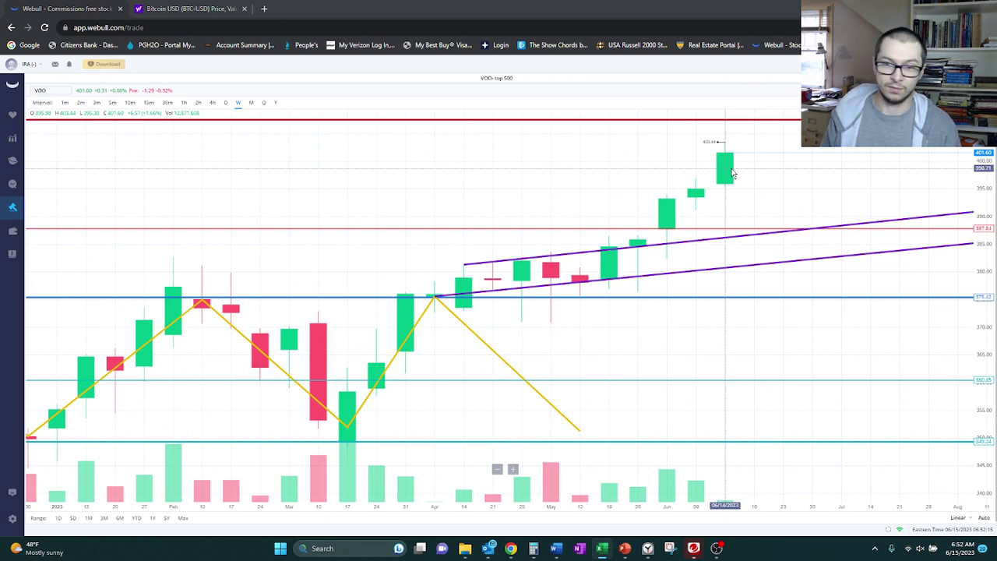
scroll(732, 173, down, 5)
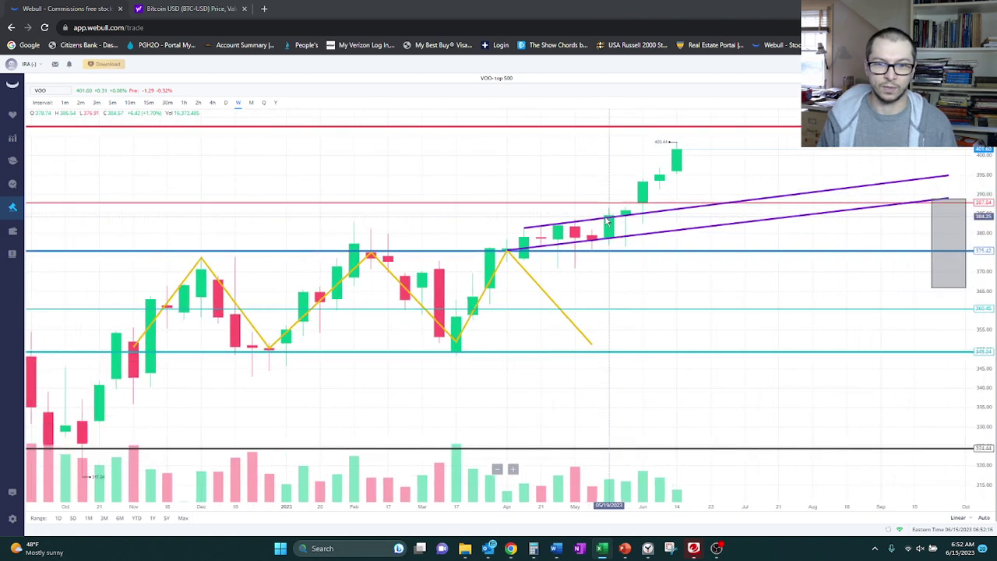
scroll(608, 221, down, 3)
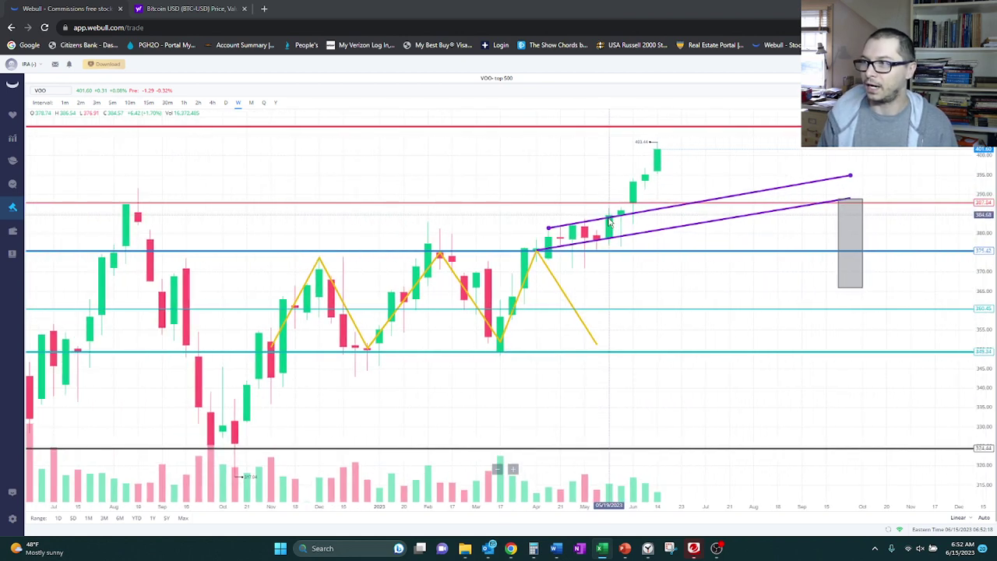
scroll(610, 222, down, 4)
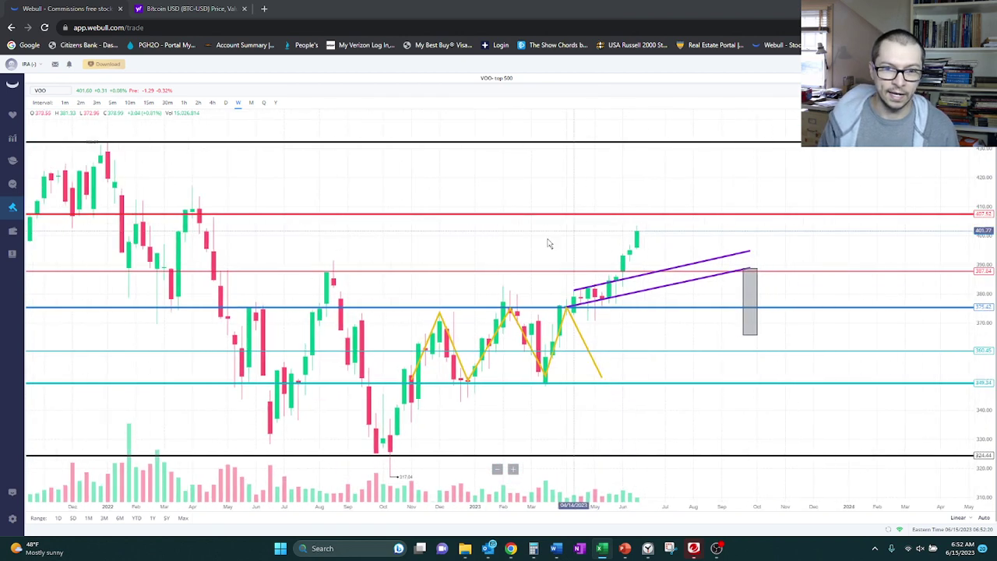
- Delete the yellow zigzag pattern and the separate yellow descending line from the VOO weekly chart
scroll(590, 242, left, 2)
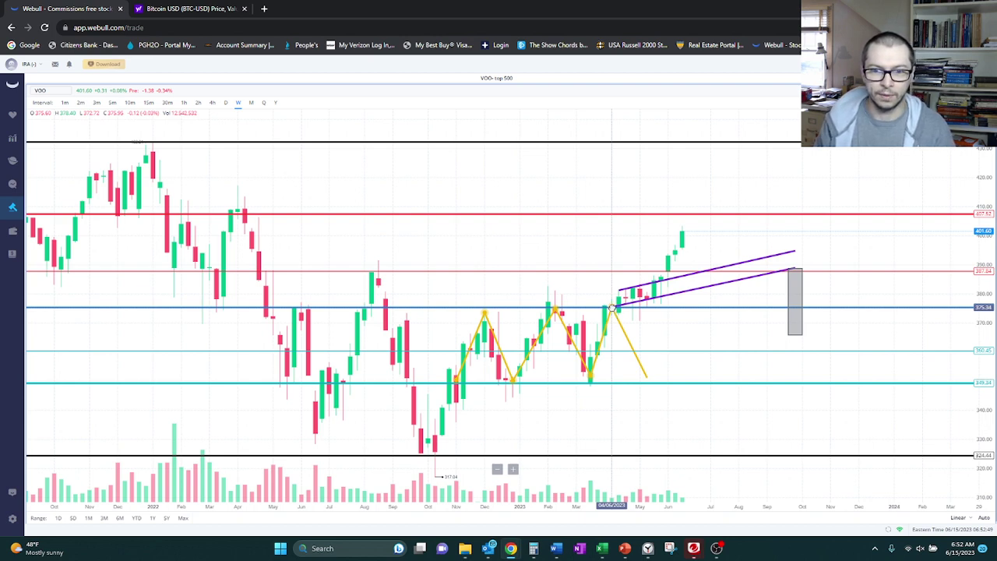
key(Delete)
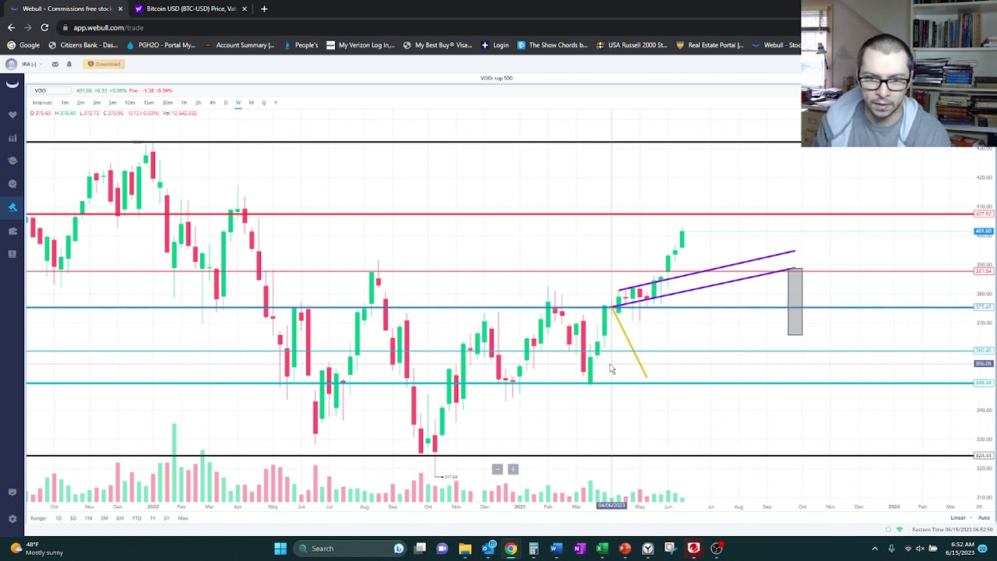
click(628, 337)
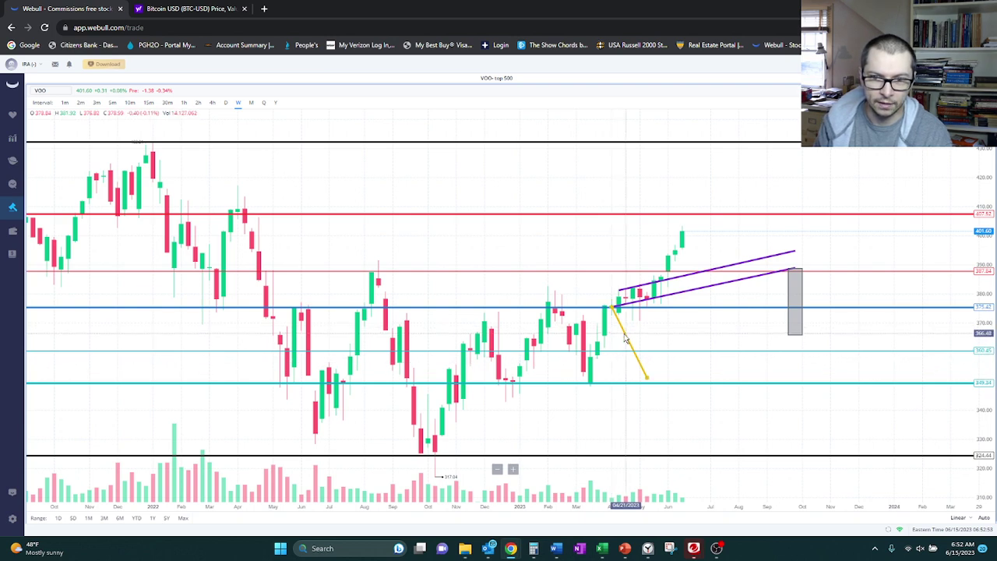
key(Delete)
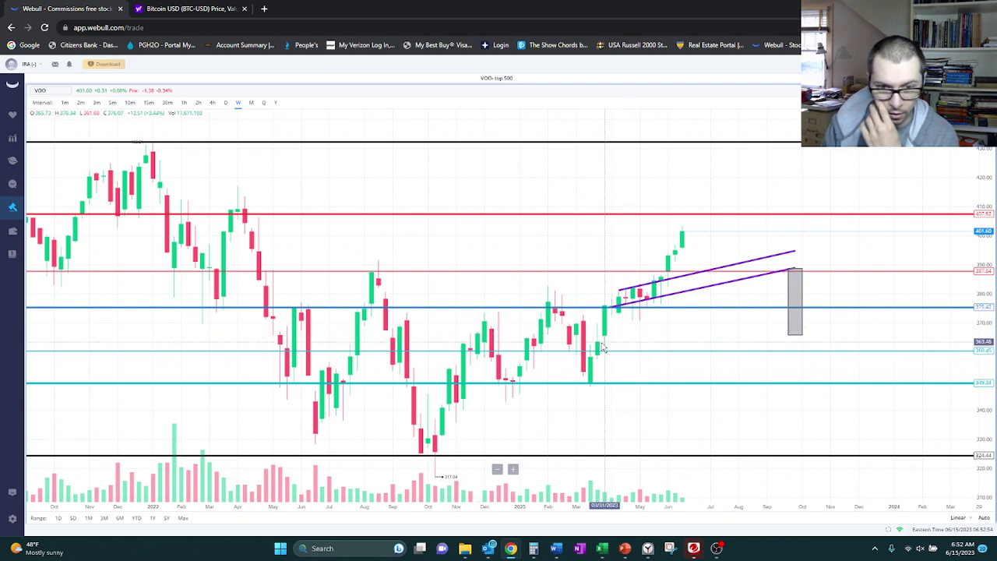
- Move the lower purple trend line's start to the October 2022 low and extend its far end to about 422 in late September 2023
click(631, 308)
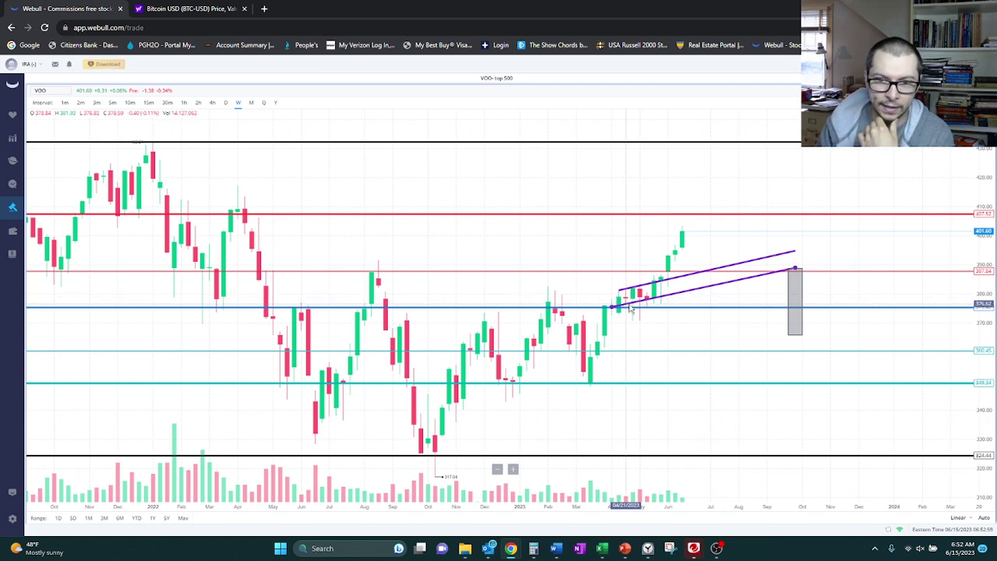
scroll(629, 312, up, 2)
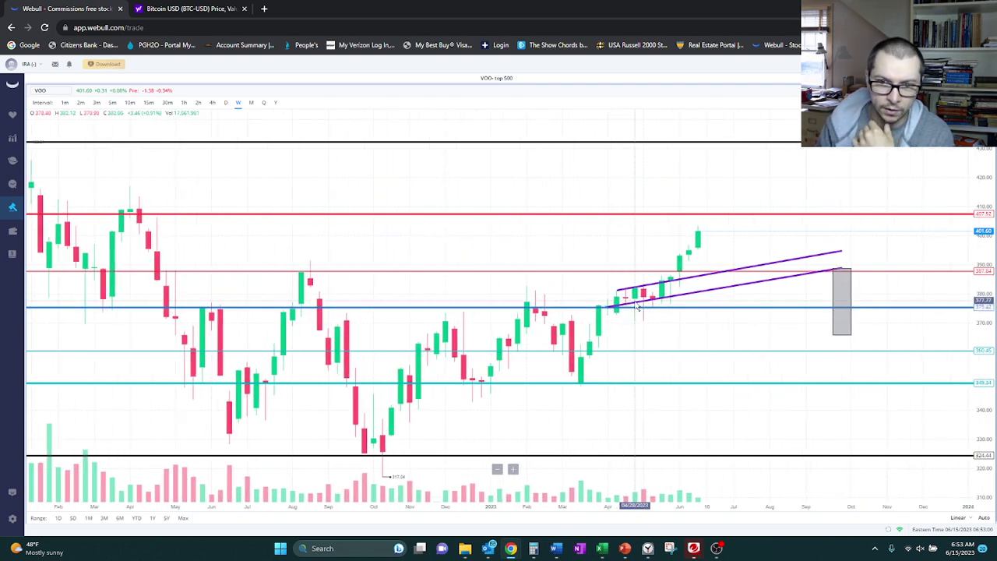
drag(637, 308, 417, 444)
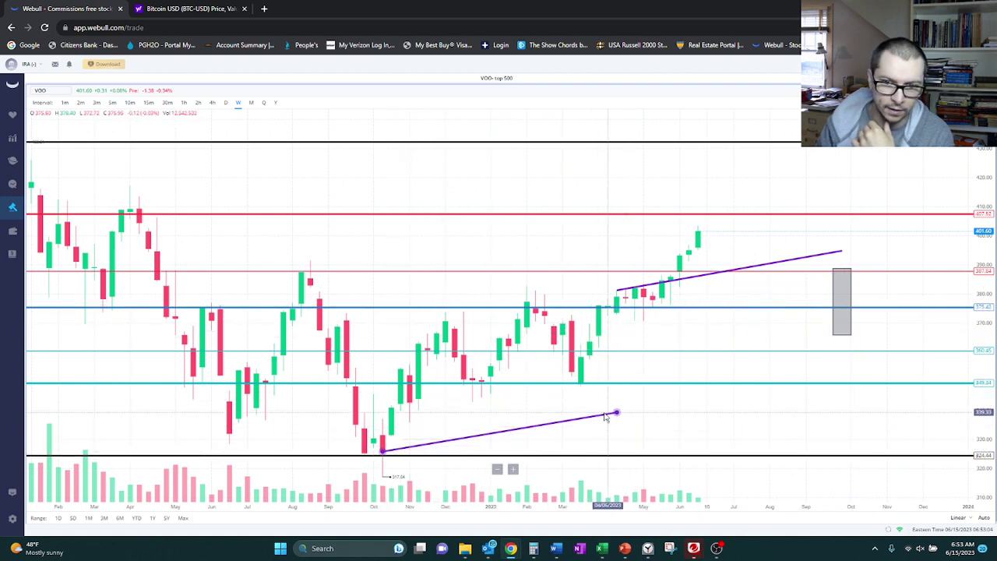
drag(615, 413, 842, 170)
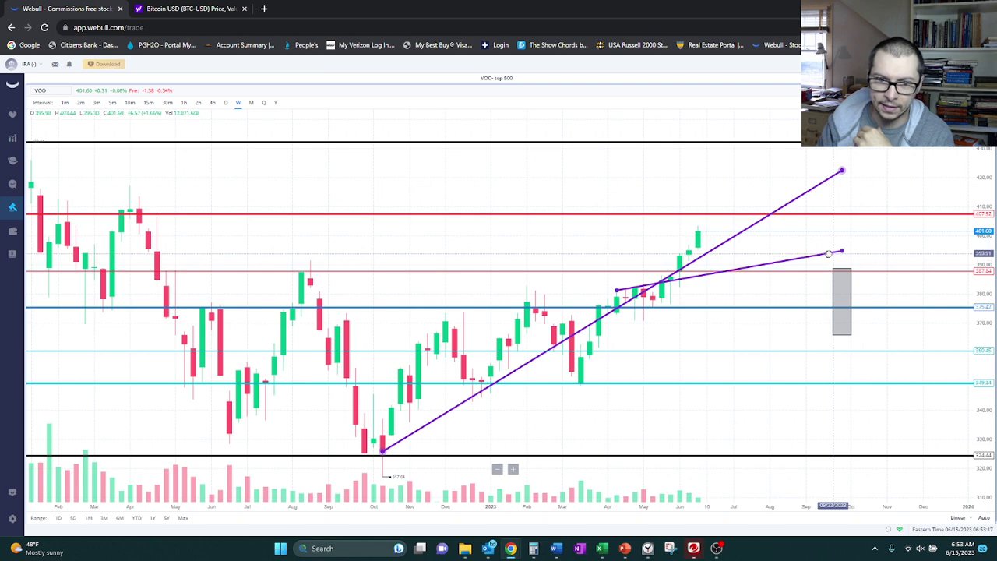
- Reposition the upper purple line above the October 2022 low, starting at about 351 and rising roughly parallel to the lower trend line
drag(834, 251, 752, 226)
drag(815, 168, 838, 109)
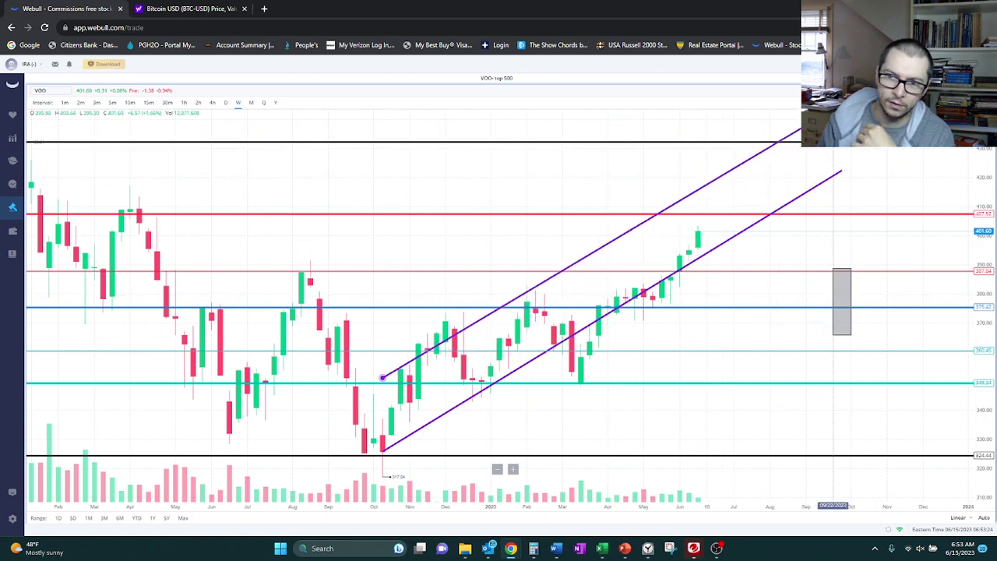
scroll(783, 199, down, 2)
scroll(783, 199, down, 1)
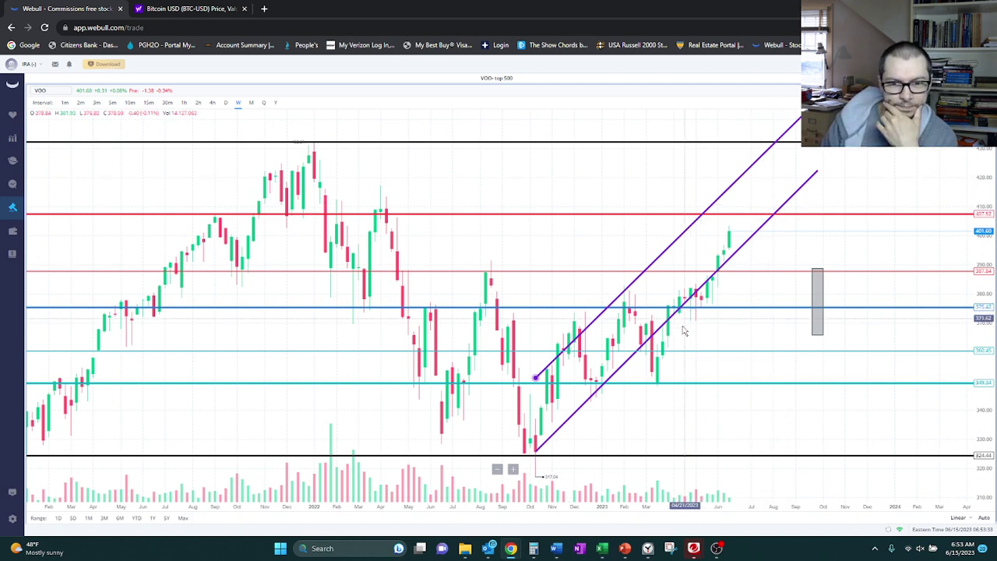
- Examine VOO's weekly candles against the redrawn purple channel at close range and over the longer price history
scroll(684, 329, up, 1)
scroll(677, 337, up, 2)
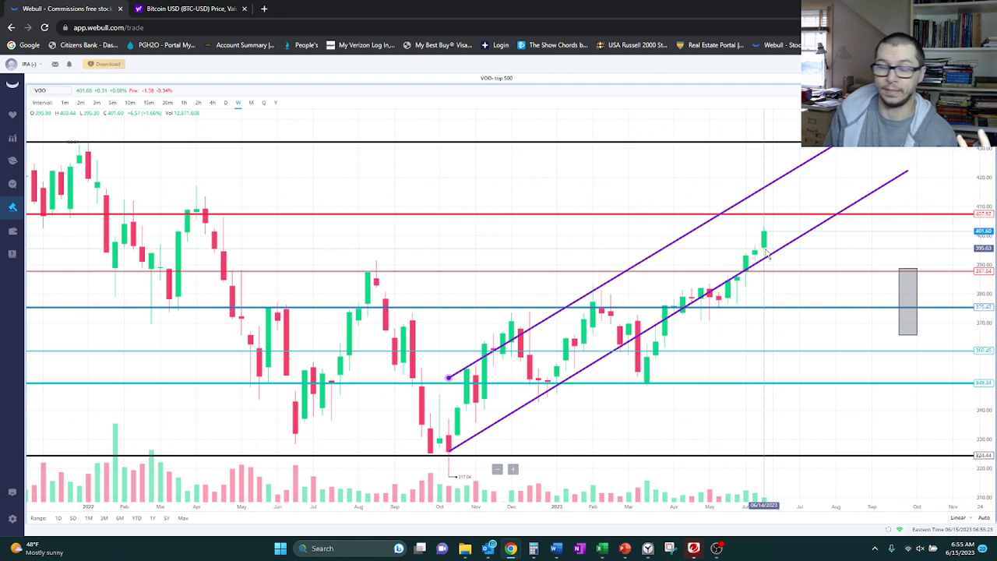
scroll(597, 264, down, 5)
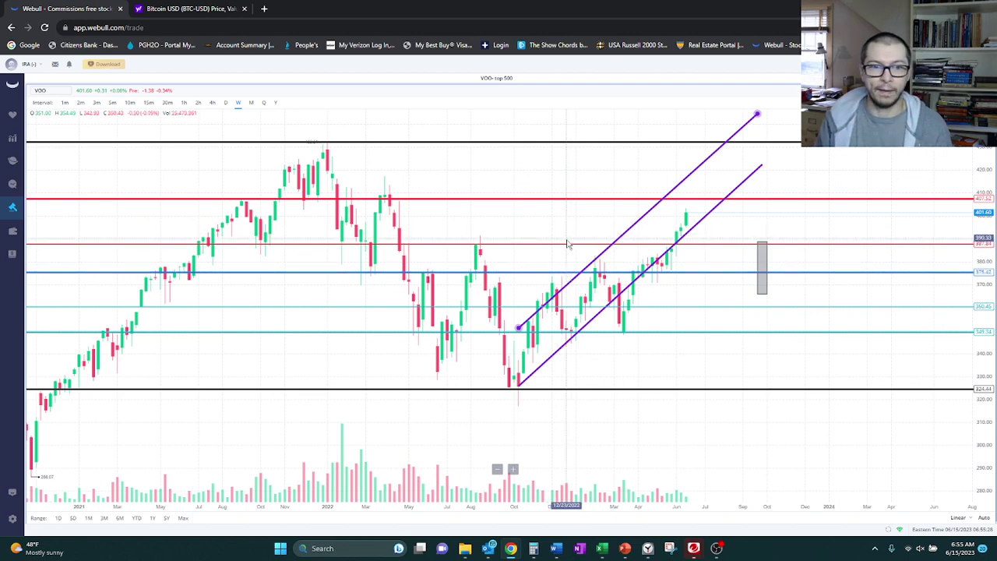
scroll(564, 246, down, 1)
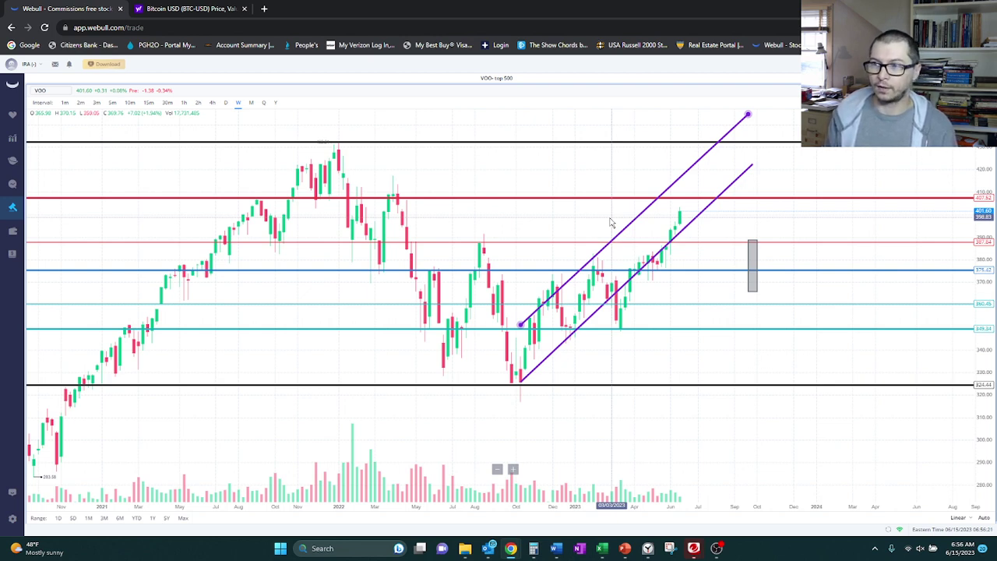
- Switch to Excel and review the green IWM and XLV rows and the sector ETF rows from XLY to XLF
key(alt+Tab)
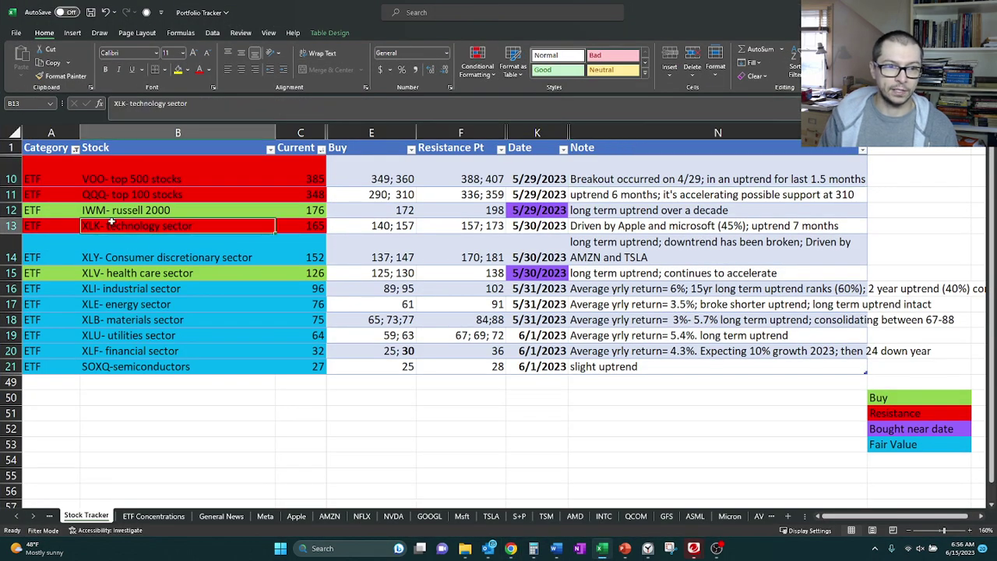
drag(58, 210, 283, 212)
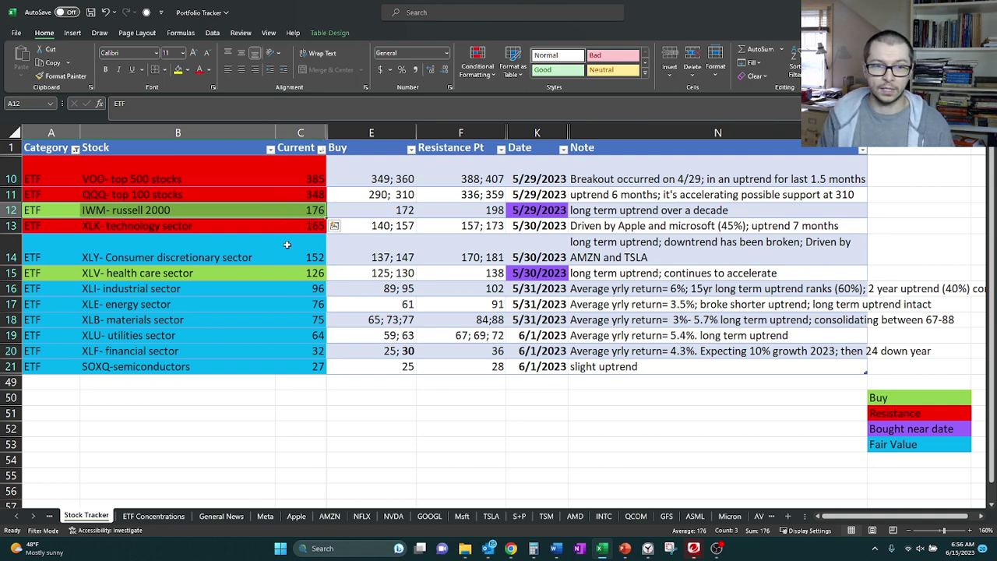
drag(43, 273, 326, 275)
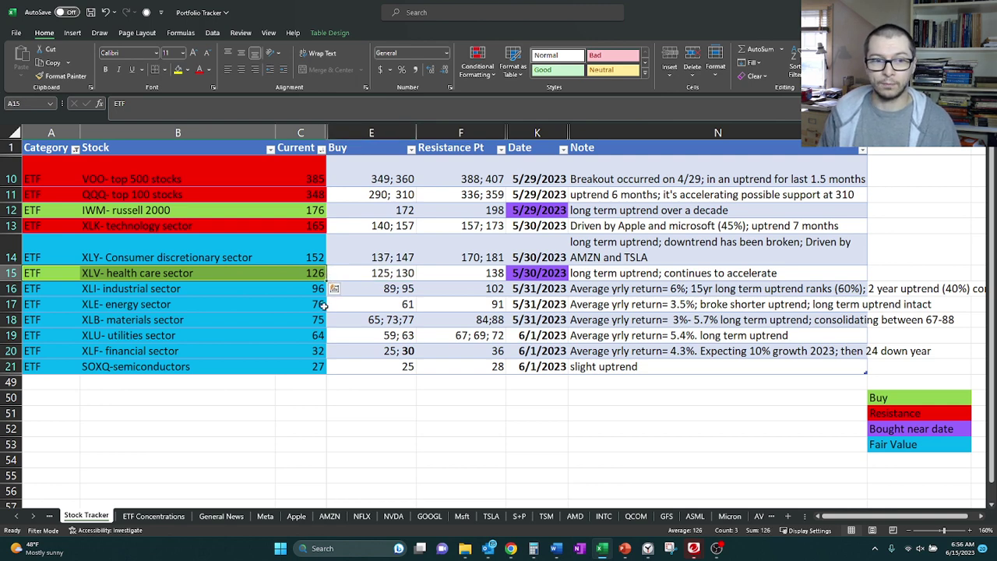
click(255, 336)
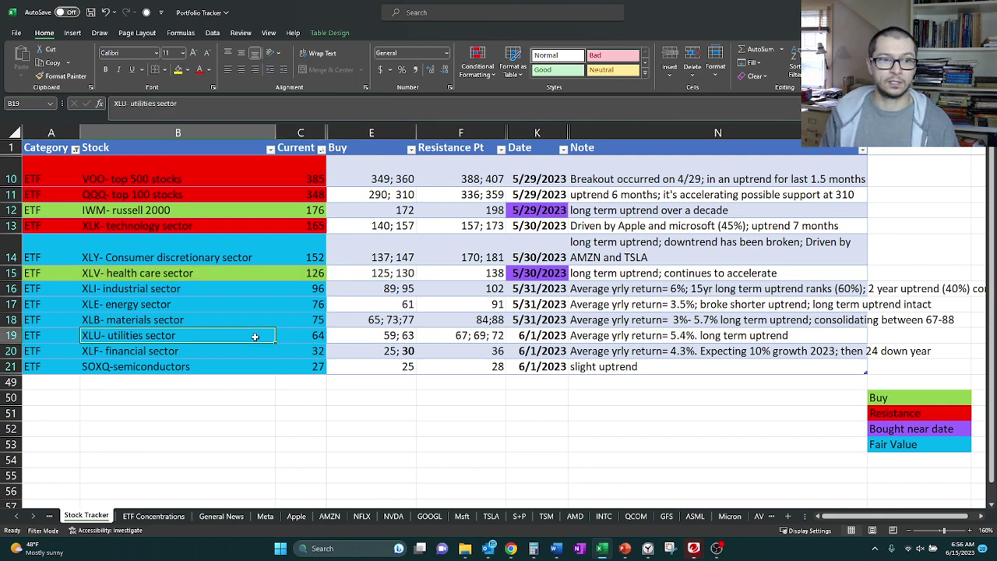
drag(64, 254, 301, 358)
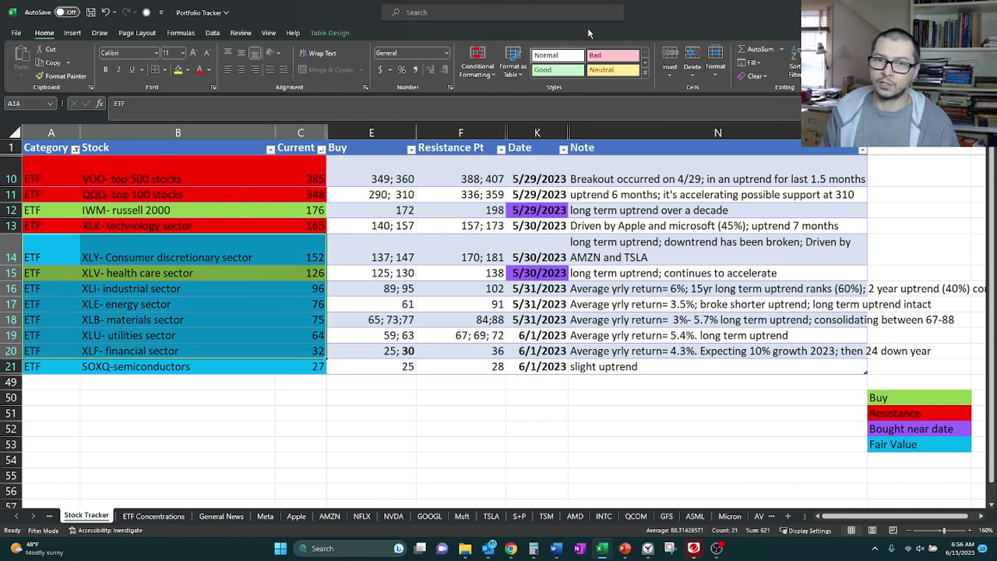
- Switch to Webull and recolour the 349.34 horizontal support line light turquoise green
click(908, 11)
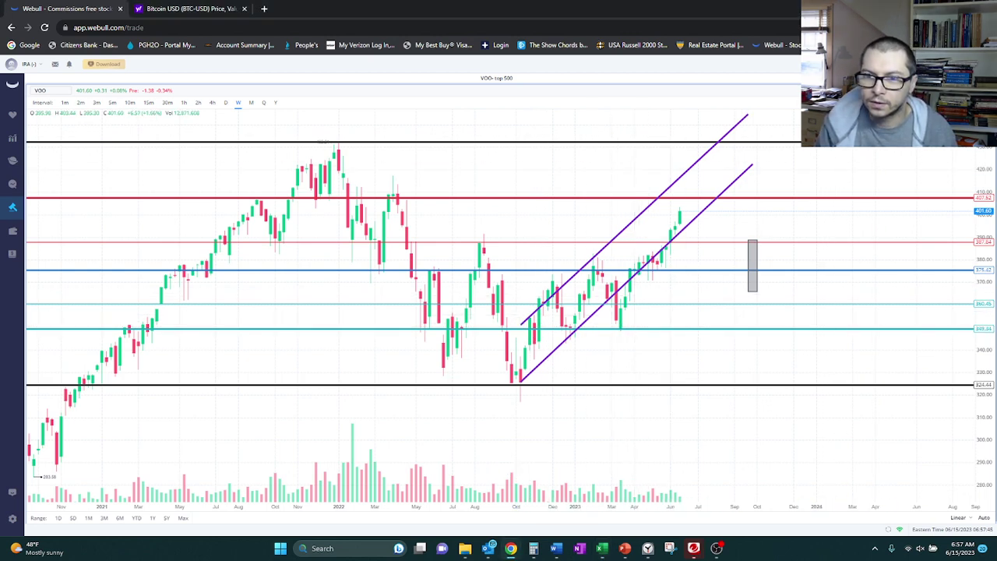
click(891, 142)
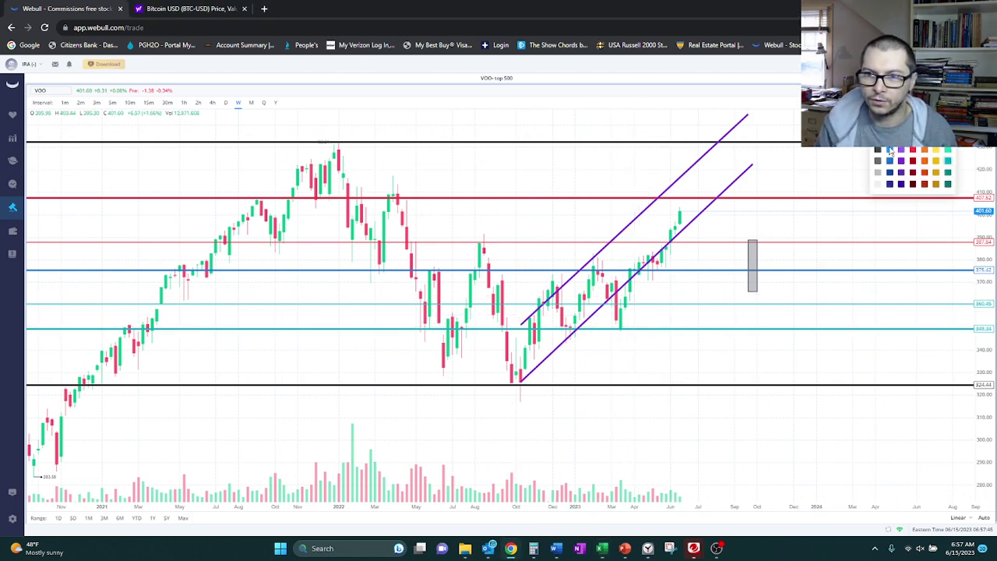
click(947, 151)
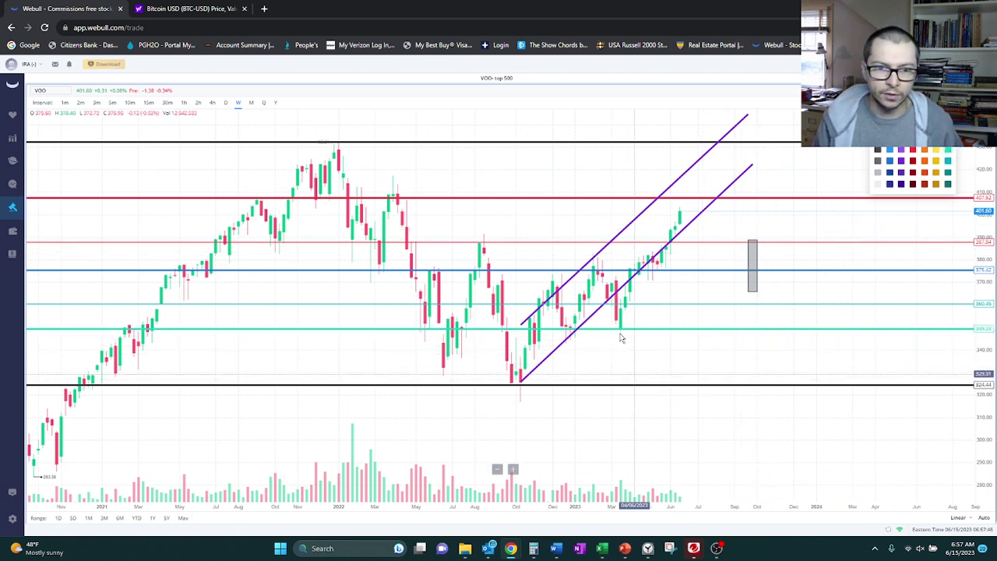
scroll(623, 338, up, 3)
scroll(626, 340, down, 3)
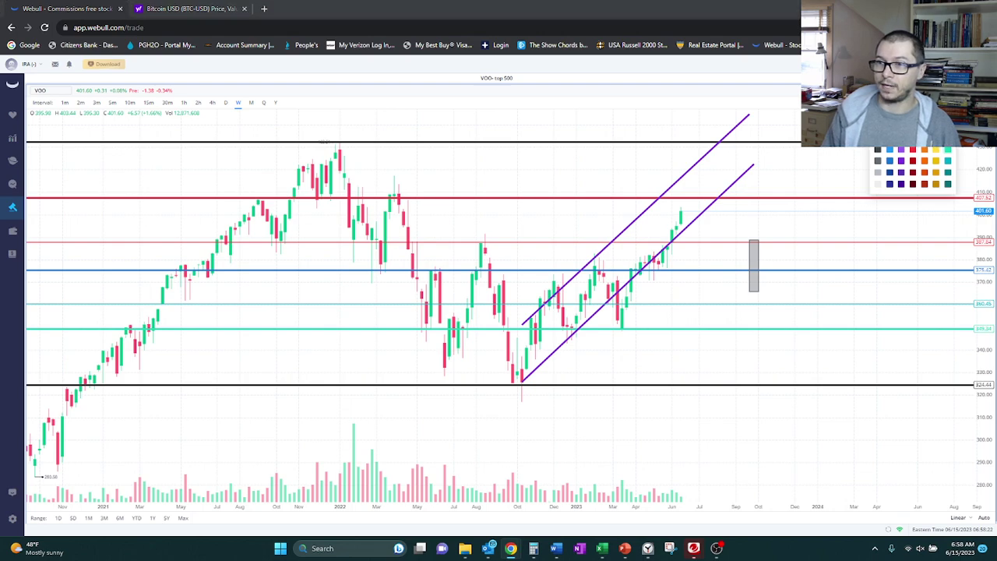
- Return to the Stock Tracker sheet in Excel and review the sector ETF rows from XLK to XLF
key(alt+Tab)
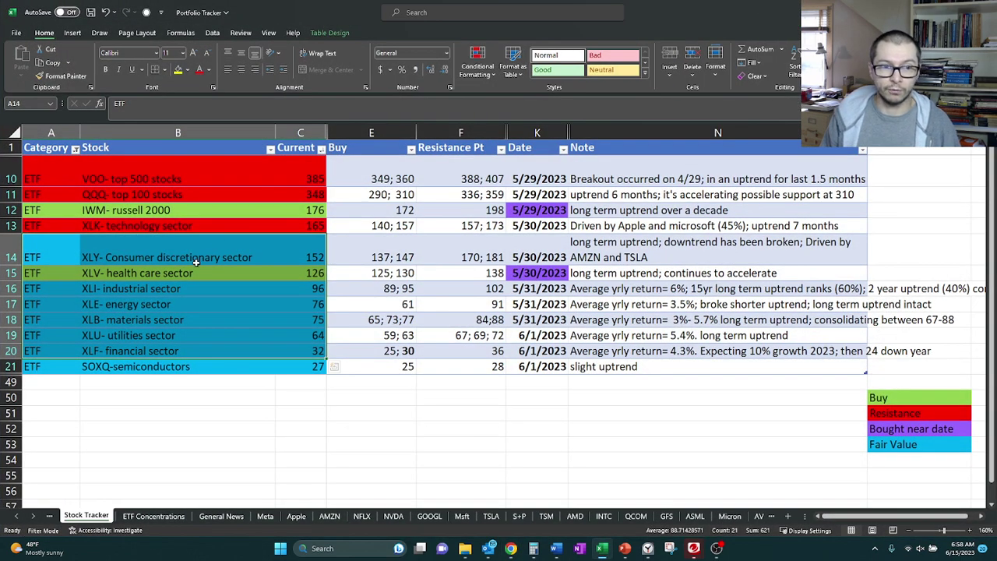
click(196, 262)
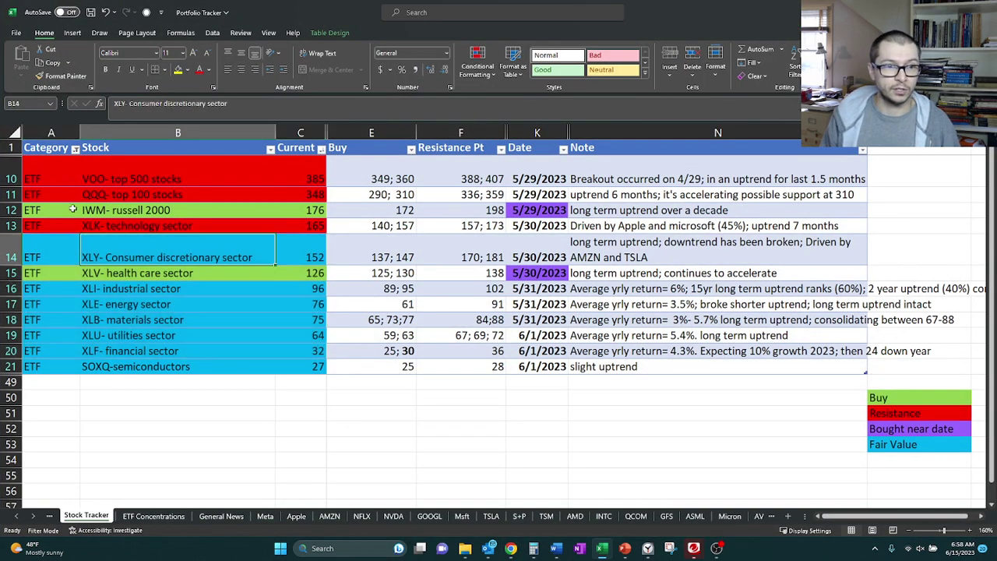
click(53, 227)
drag(53, 227, 316, 349)
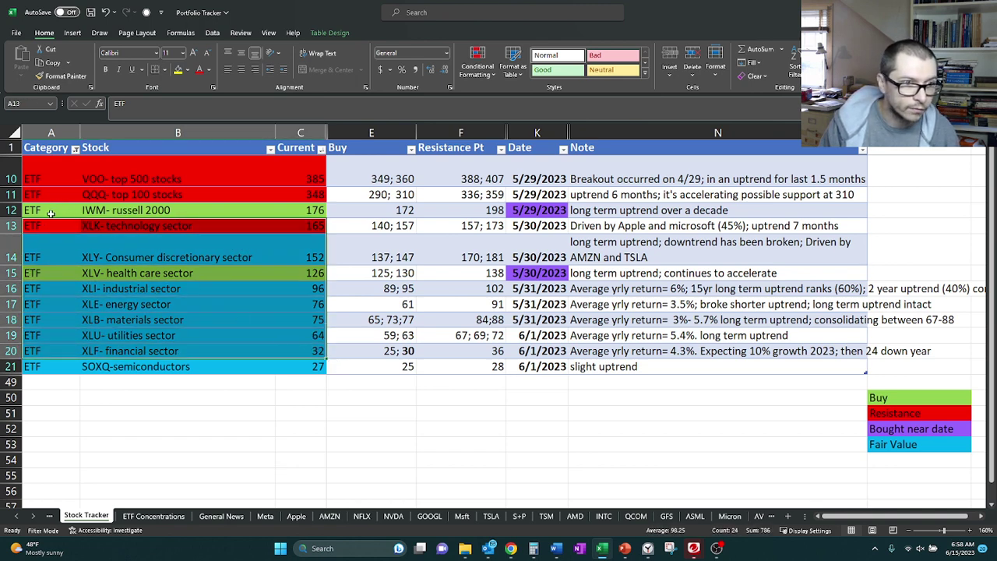
drag(51, 226, 54, 342)
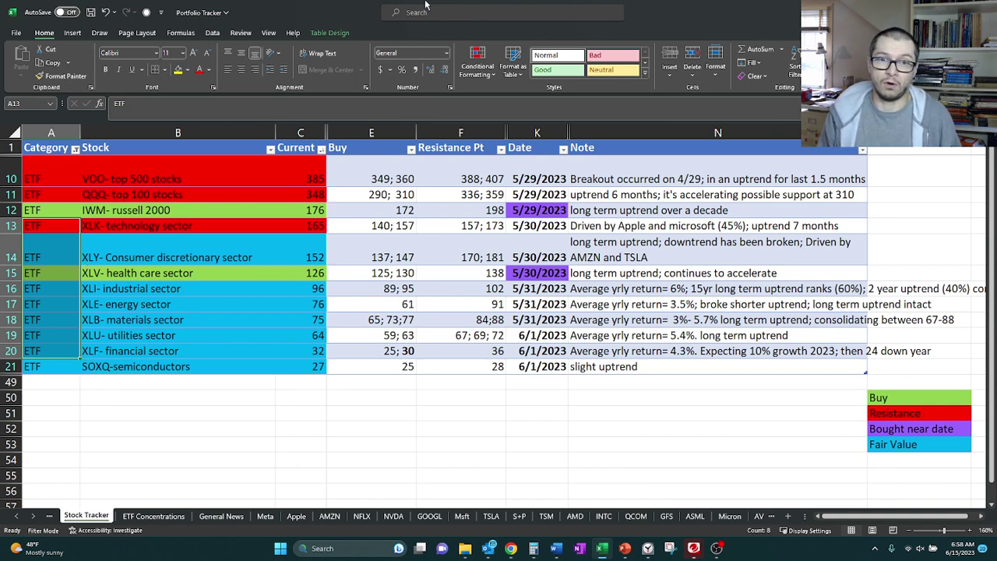
- Switch back to Webull and check the 407.52 red resistance line against the September 2021 and early 2022 price action
double_click(379, 15)
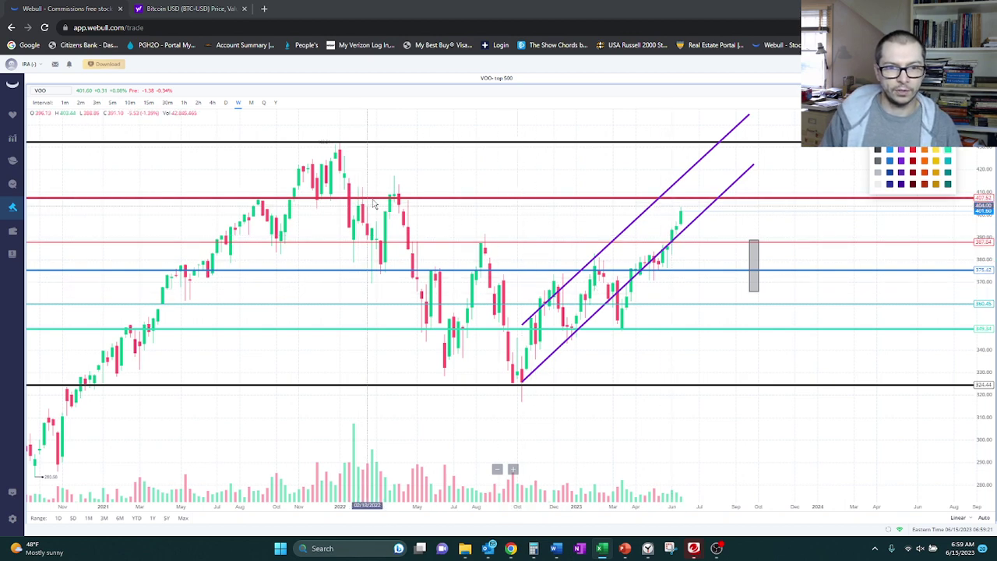
drag(370, 203, 361, 202)
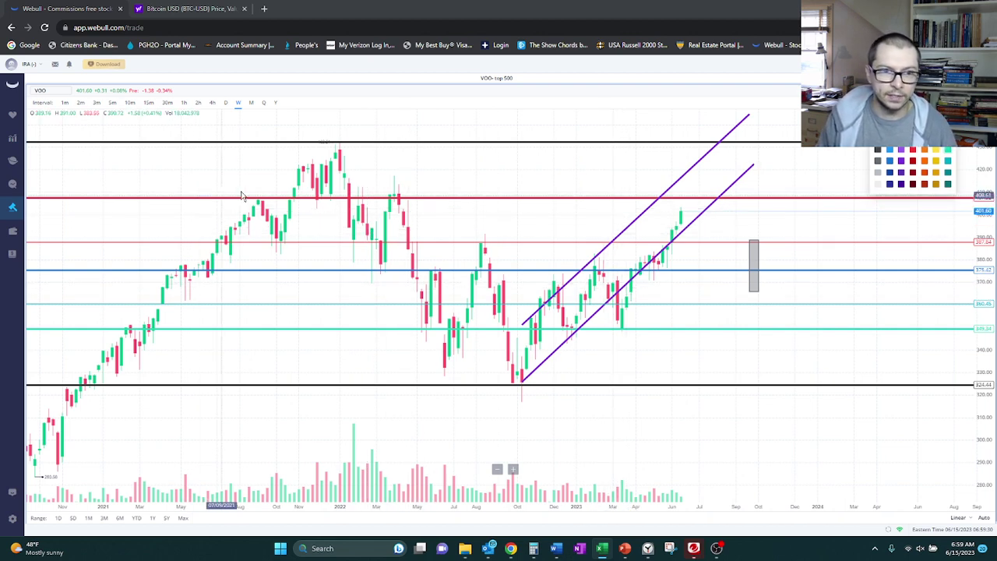
drag(258, 201, 259, 200)
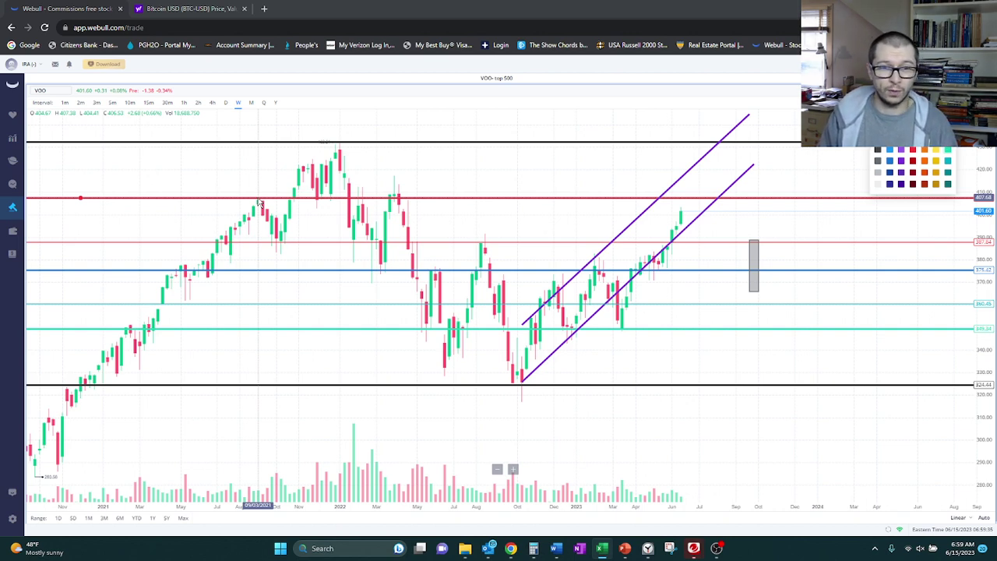
drag(259, 201, 260, 202)
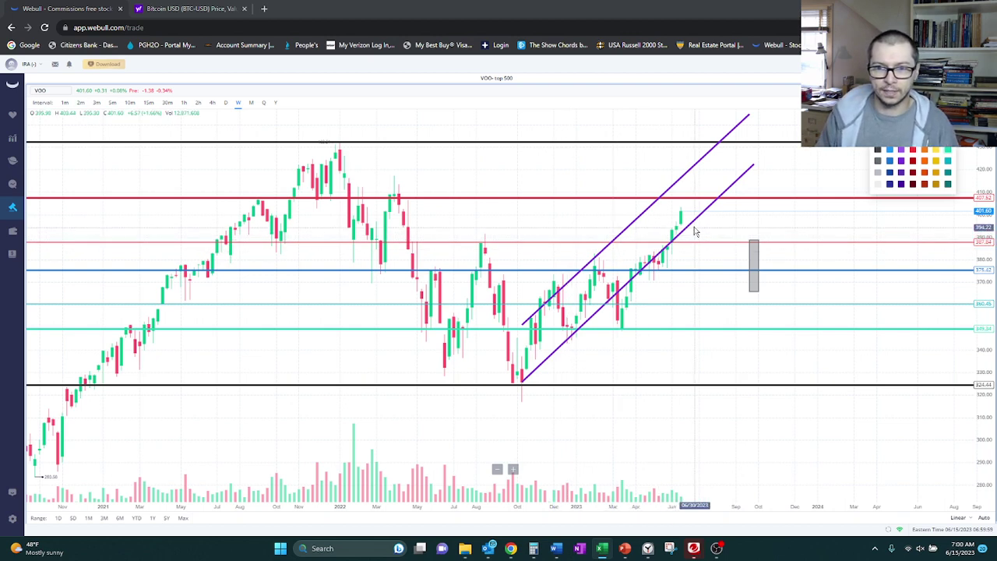
- Examine VOO's 2023 weekly candles against the lower purple trend line and the horizontal support and resistance levels
scroll(693, 223, up, 6)
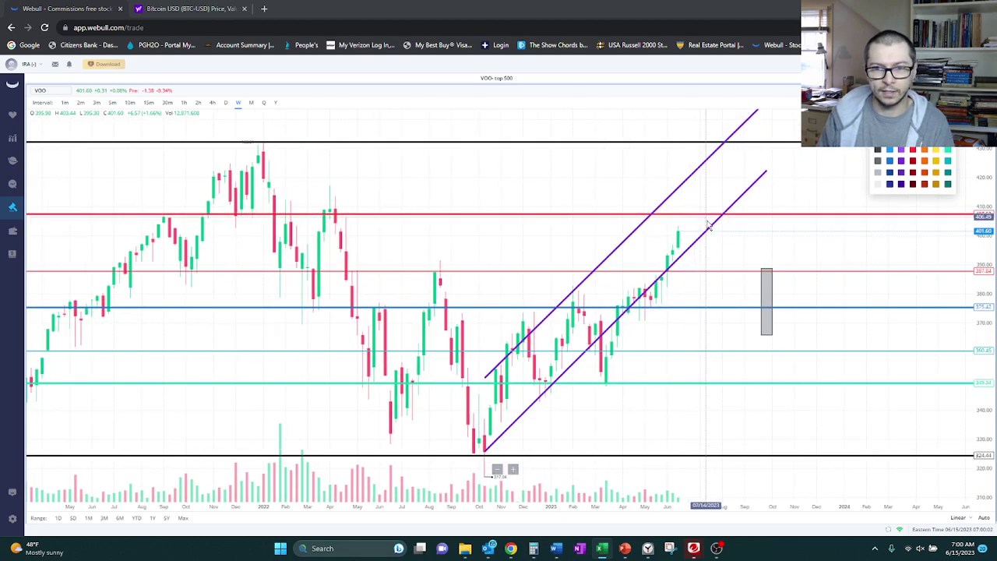
scroll(695, 230, up, 2)
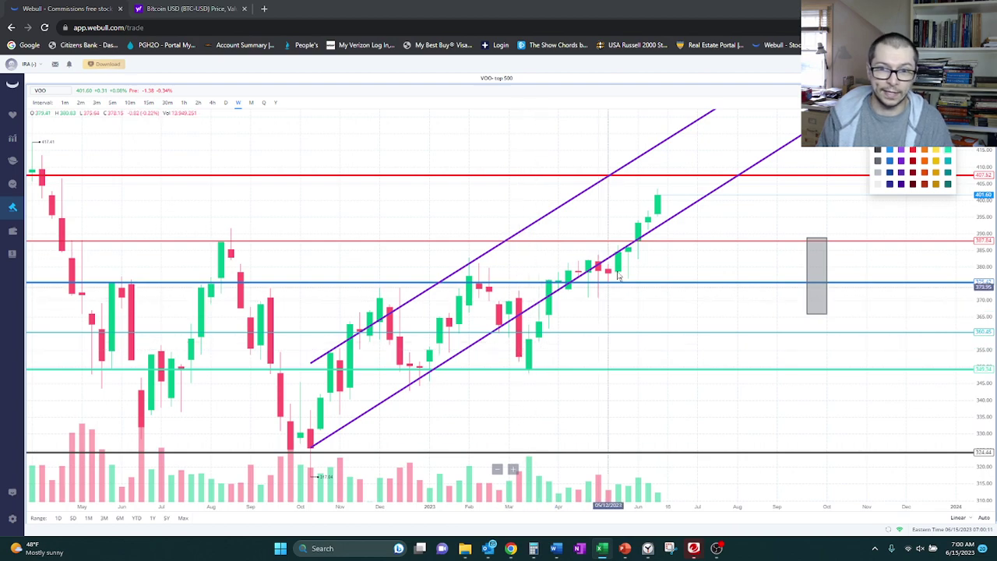
scroll(546, 288, down, 5)
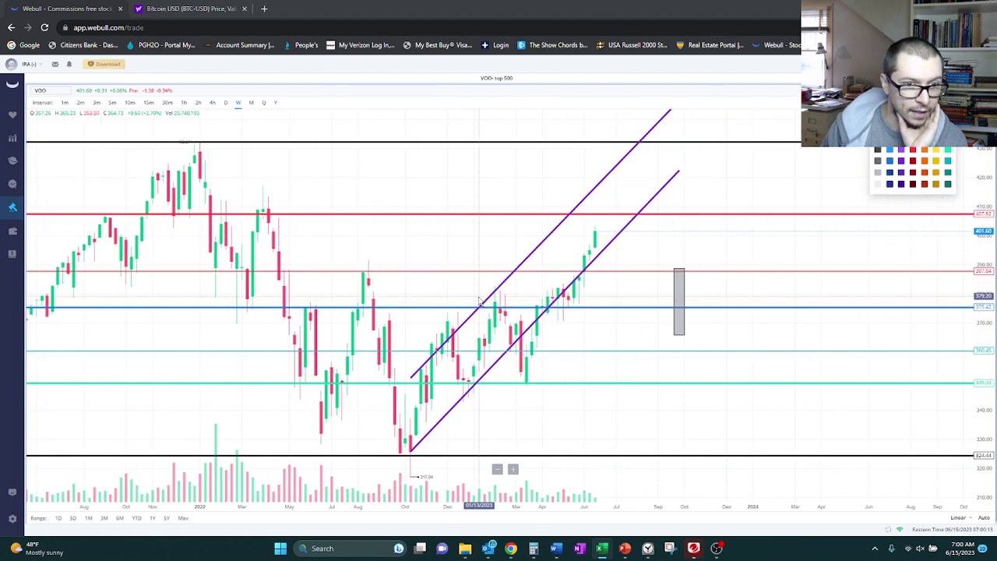
scroll(480, 300, down, 4)
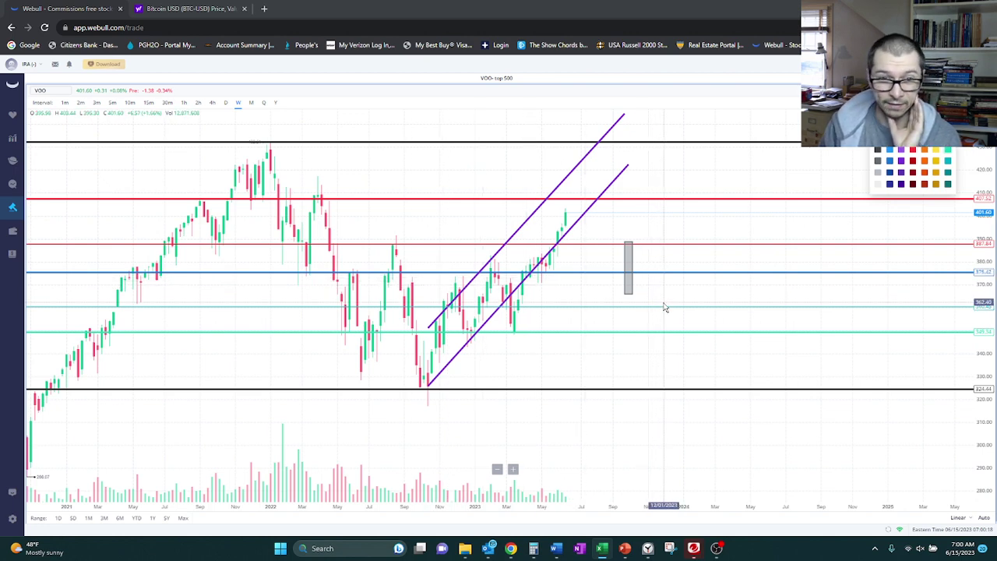
scroll(665, 308, up, 2)
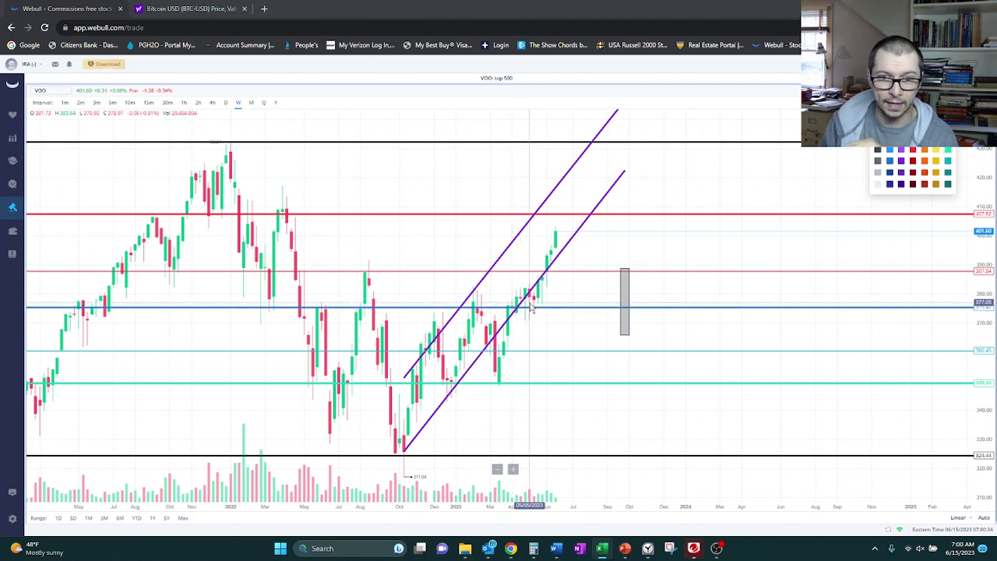
scroll(532, 309, up, 1)
scroll(532, 309, up, 4)
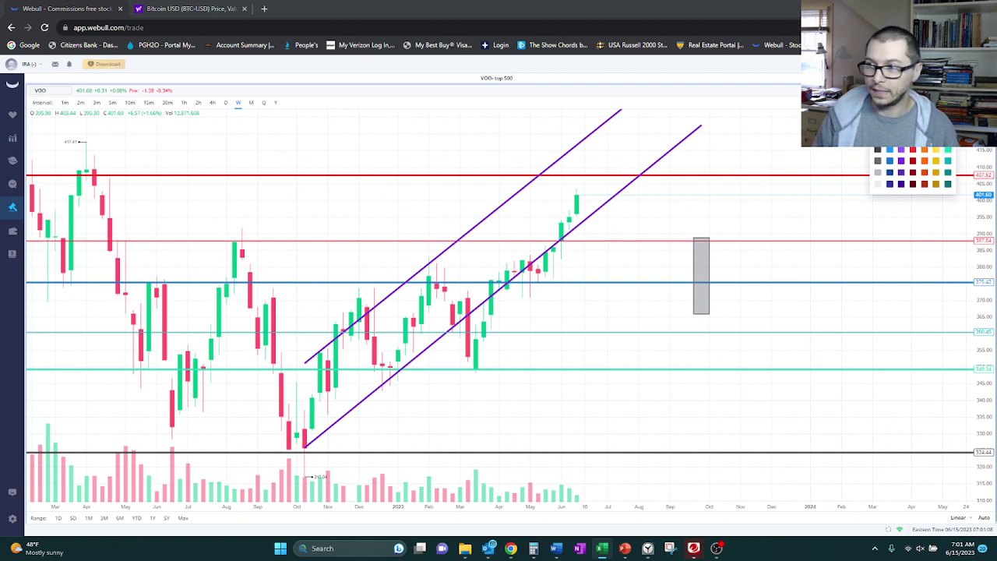
scroll(678, 290, down, 1)
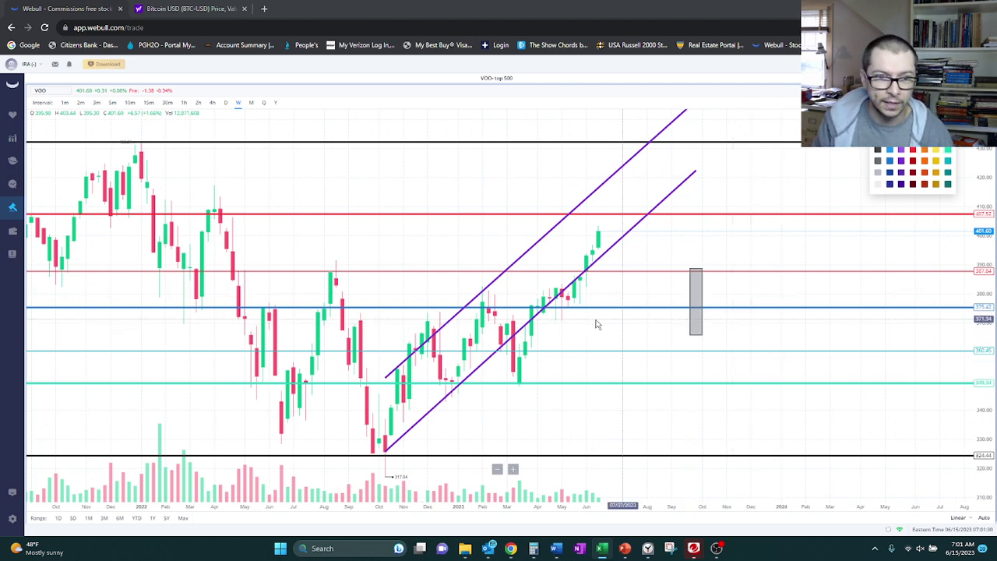
- Delete the thin red horizontal line at 387.84 from the VOO weekly chart
scroll(581, 318, down, 2)
scroll(572, 314, down, 2)
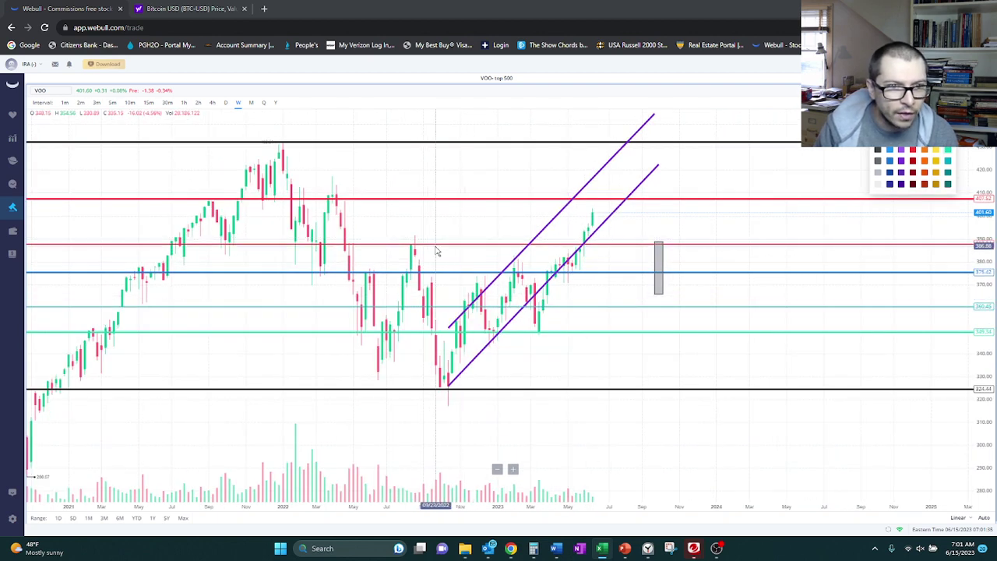
drag(437, 251, 442, 248)
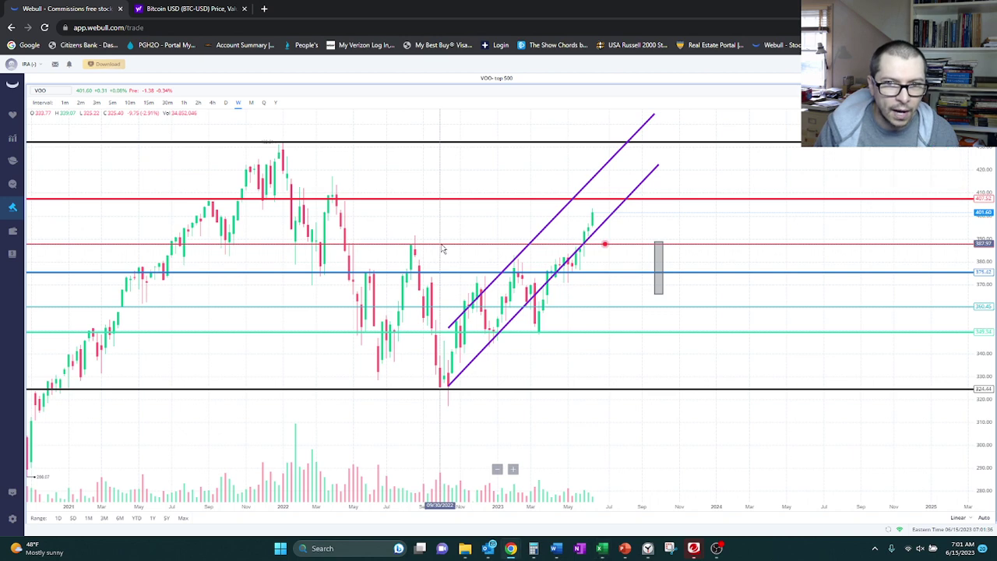
click(442, 248)
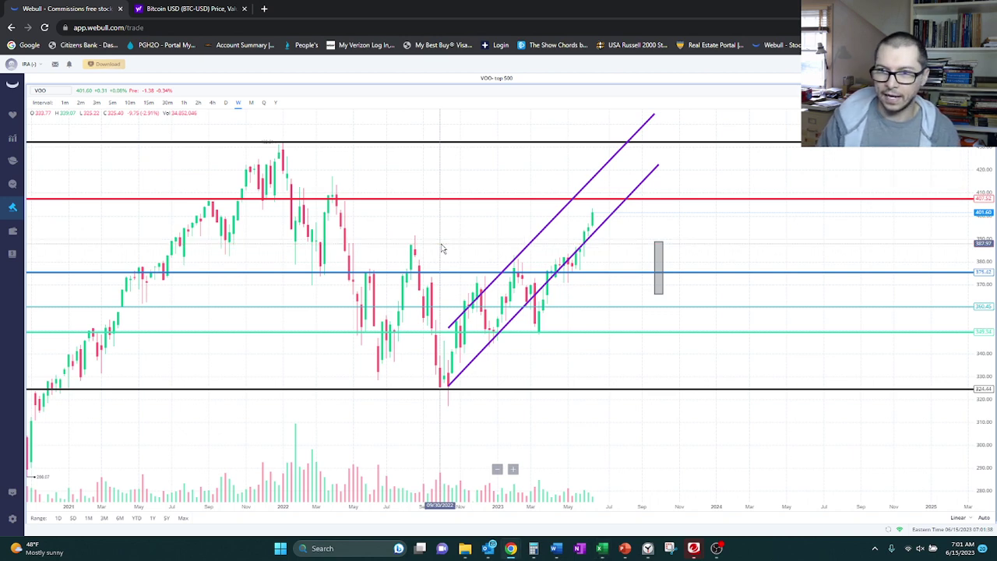
- Switch to Excel and review VOO's tracker row, covering its current price, buy levels, resistance point, date and note
click(603, 548)
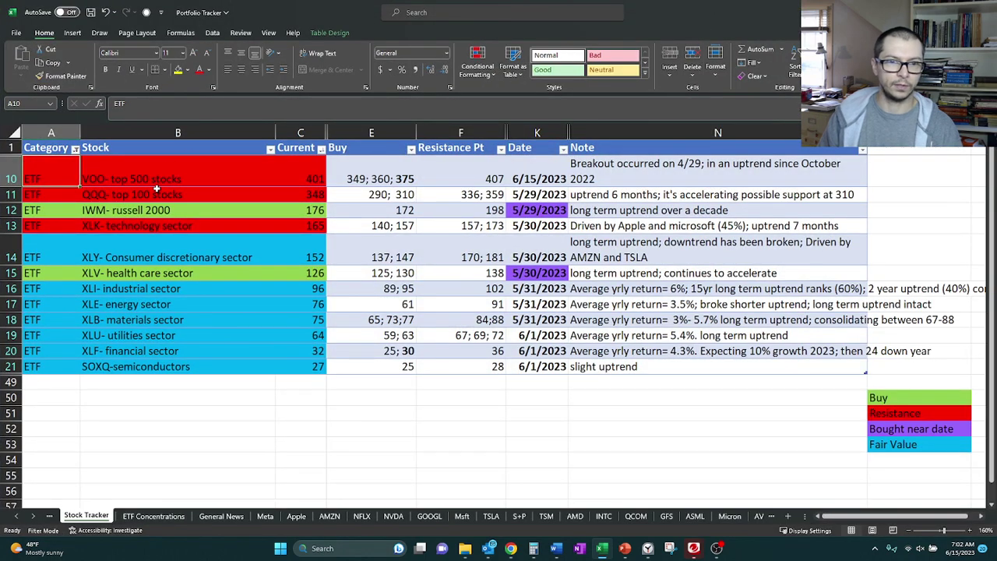
drag(51, 167, 833, 178)
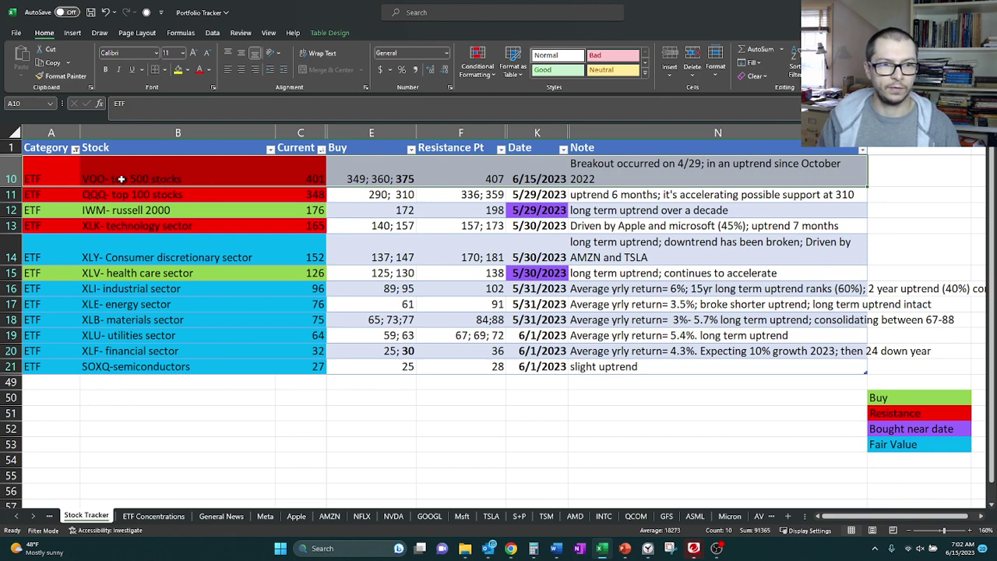
click(322, 180)
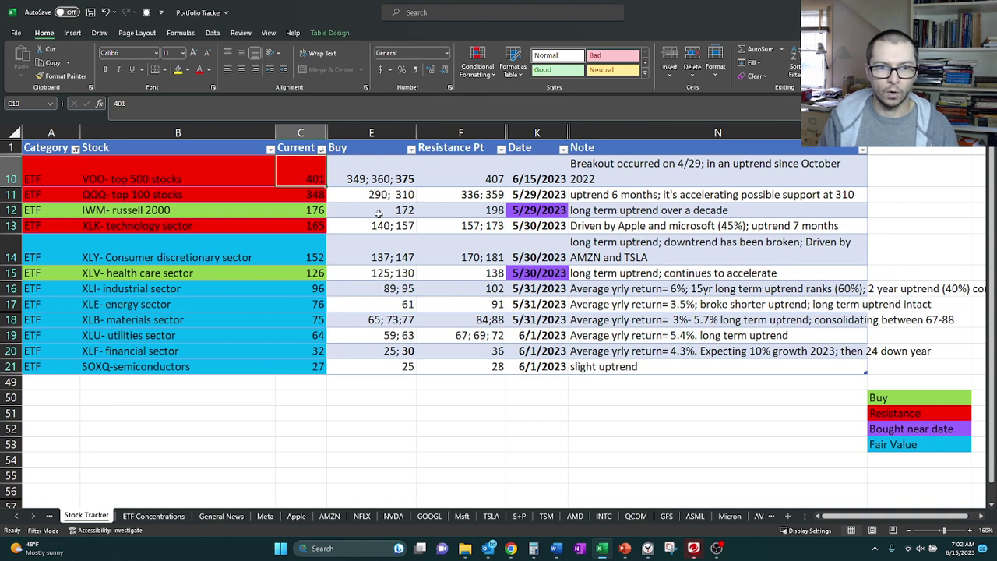
drag(48, 178, 669, 187)
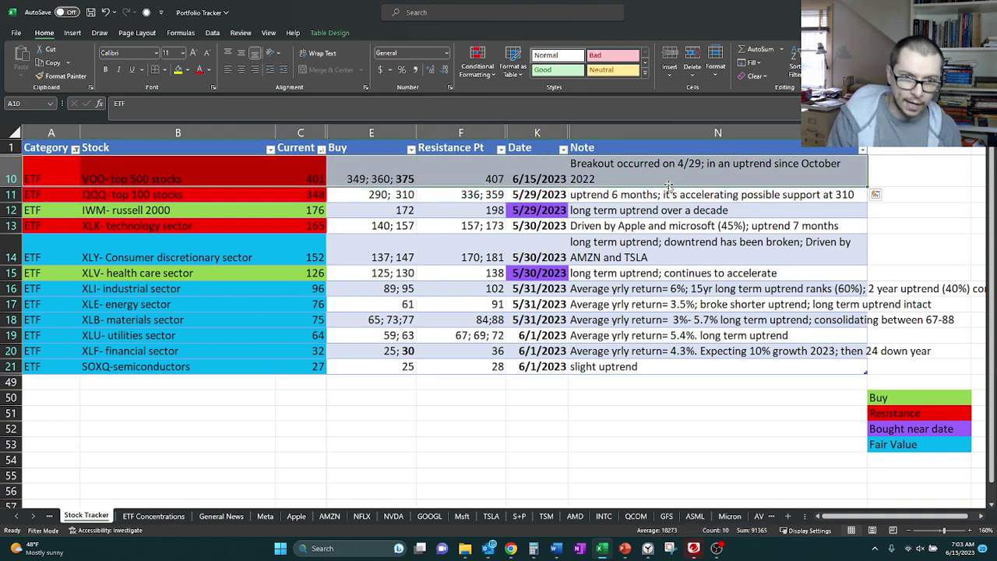